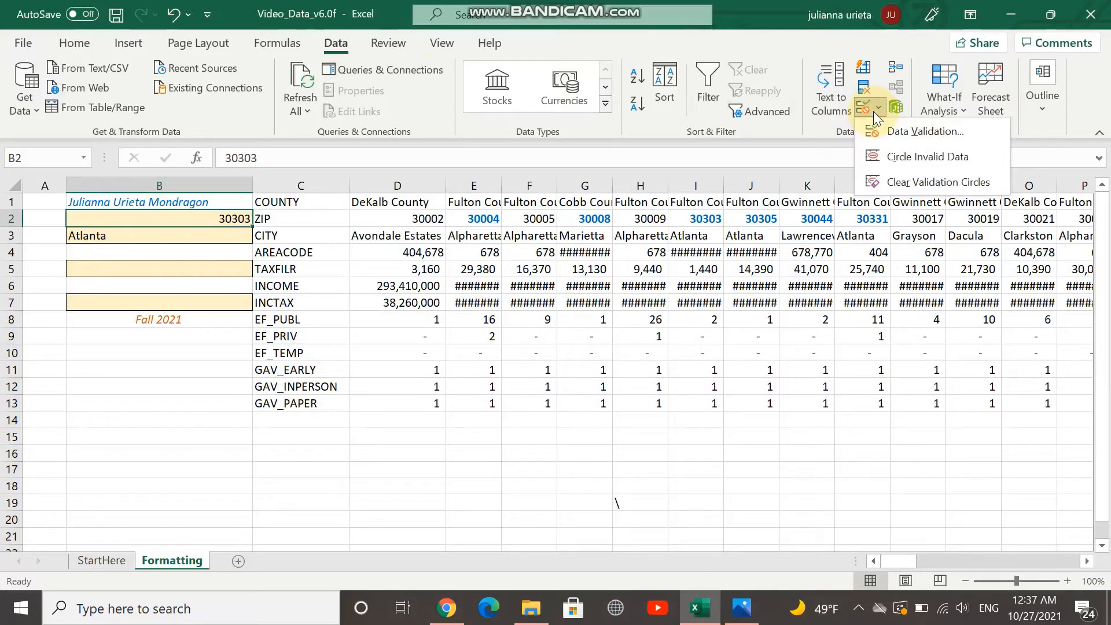
Set cell B2's data validation to whole numbers between limits, with cell D2 as the minimum
{"action": "left_click", "coordinate": [890, 131]}
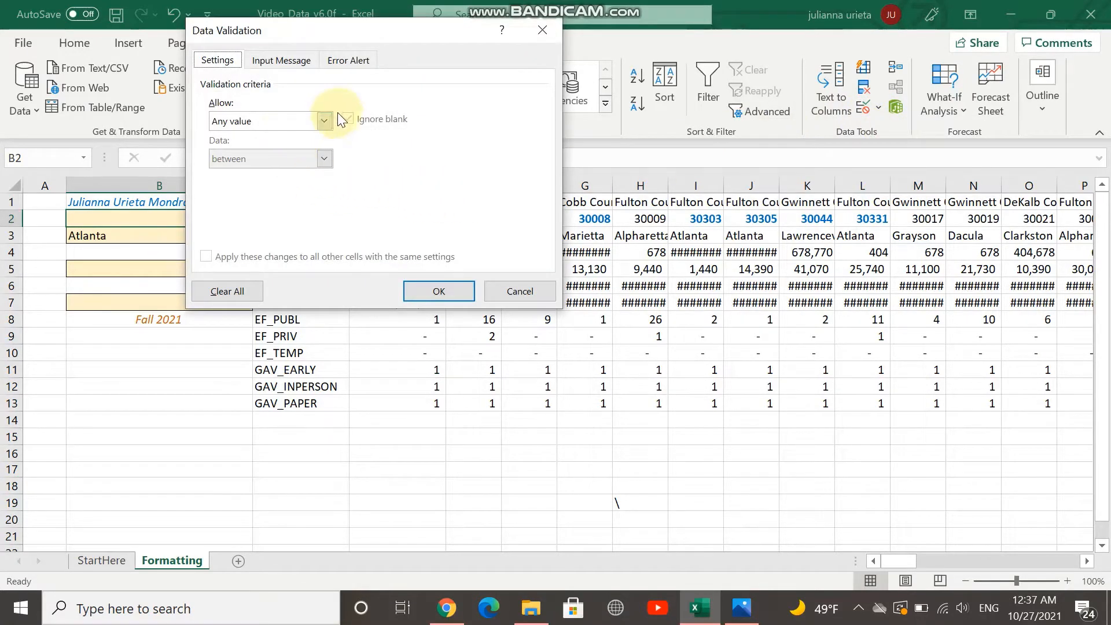
{"action": "left_click", "coordinate": [328, 124]}
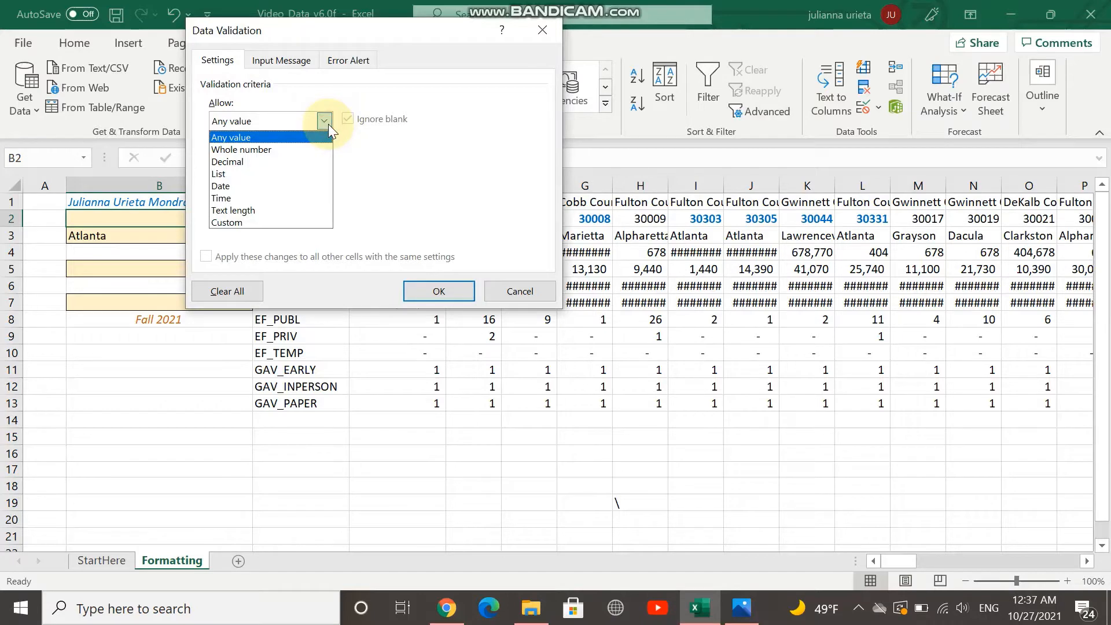
{"action": "left_click", "coordinate": [309, 149]}
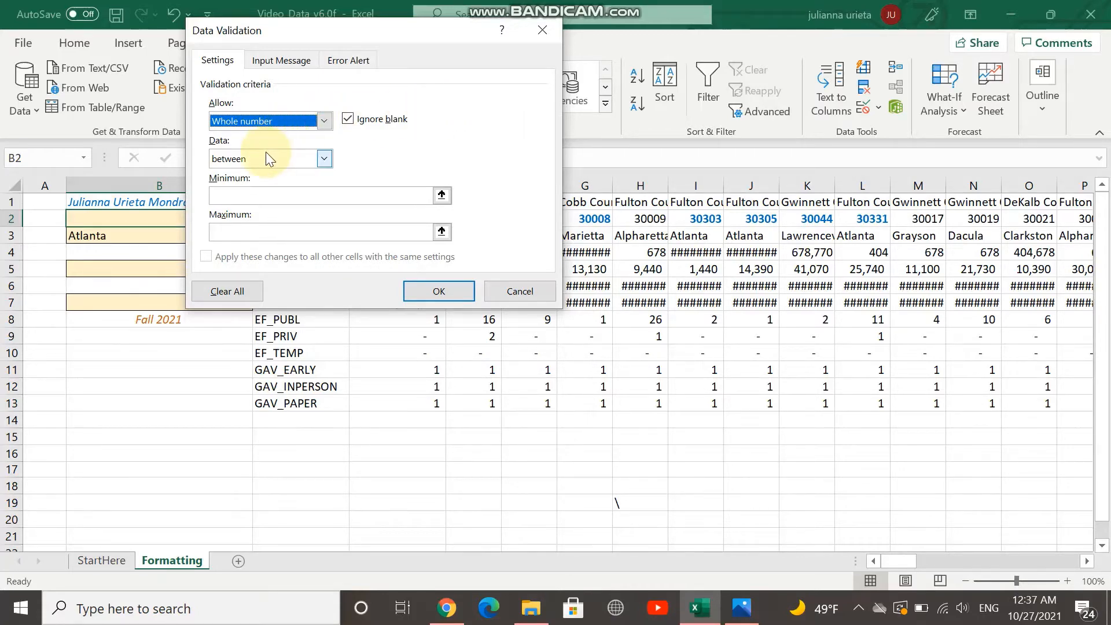
{"action": "left_click", "coordinate": [244, 146]}
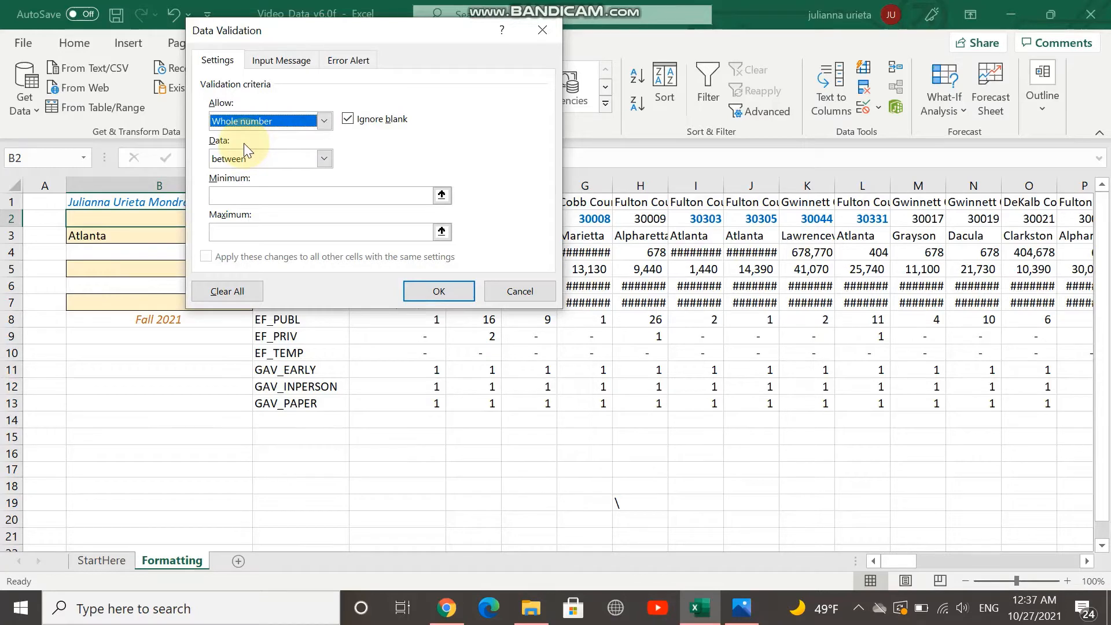
{"action": "left_click", "coordinate": [443, 198]}
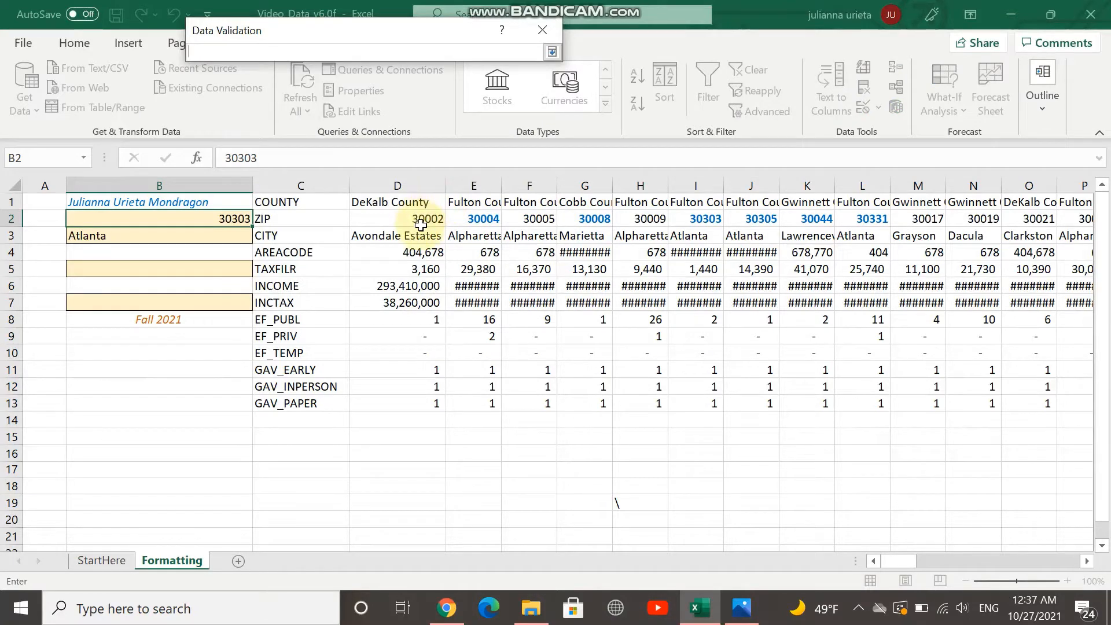
{"action": "left_click", "coordinate": [419, 219]}
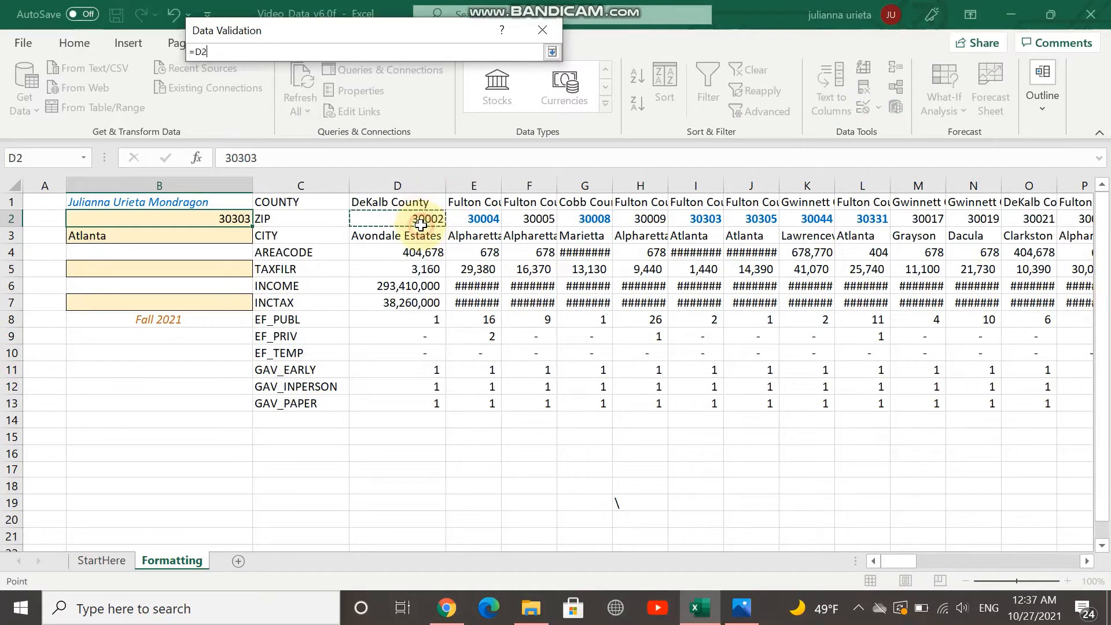
{"action": "left_click", "coordinate": [550, 51]}
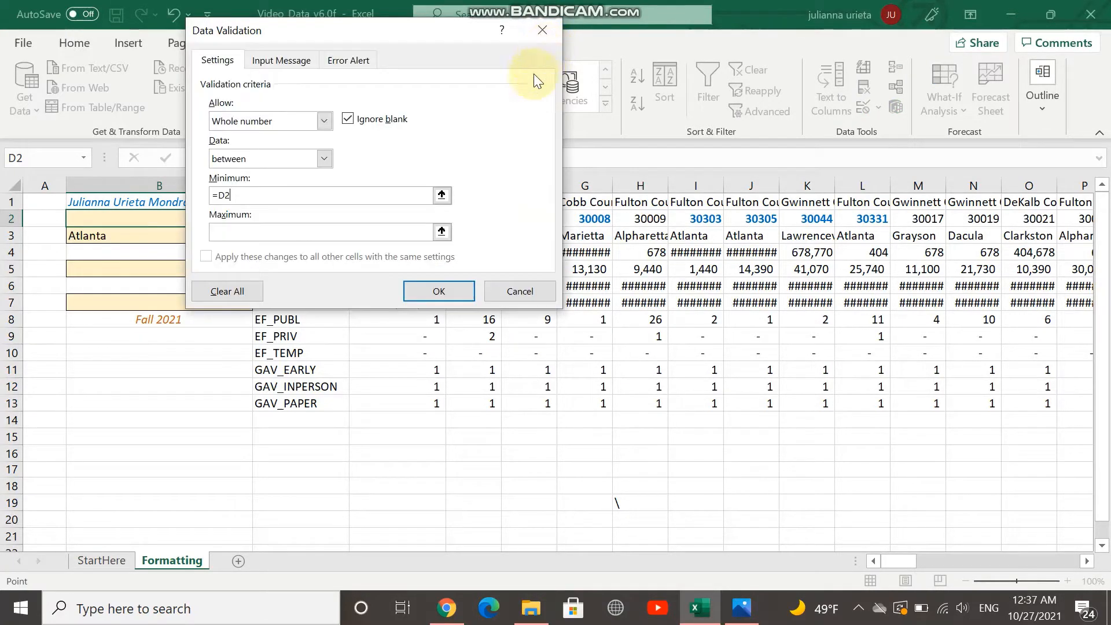
Use cell DA2, the last ZIP in row 2, as the validation maximum and apply the rule to B2
{"action": "left_click", "coordinate": [442, 231]}
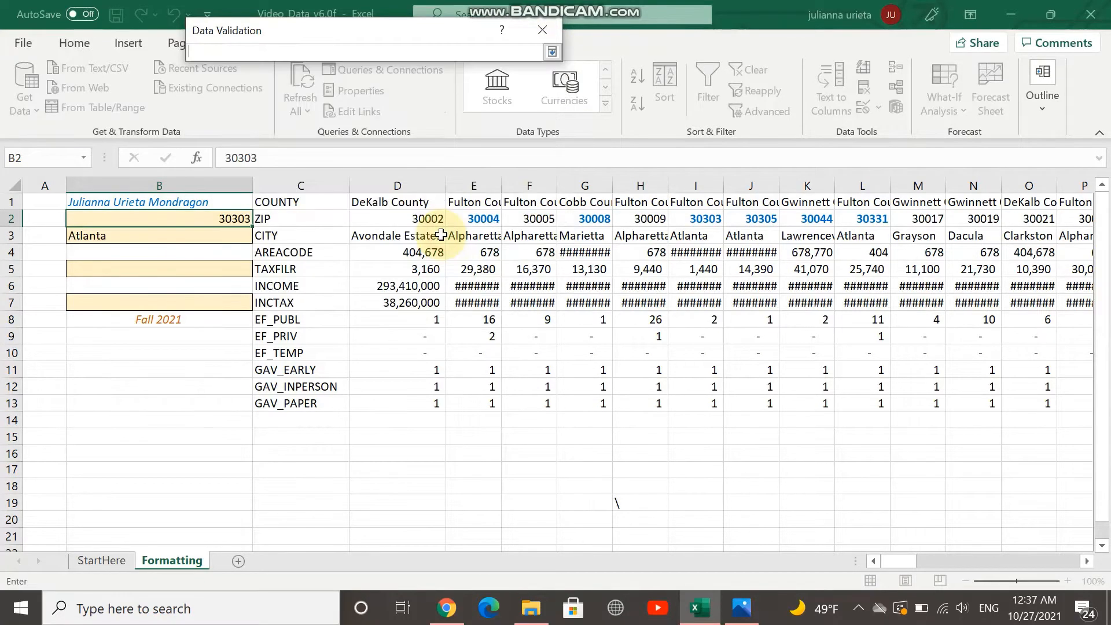
{"action": "left_click_drag", "start_coordinate": [909, 566], "coordinate": [1107, 587]}
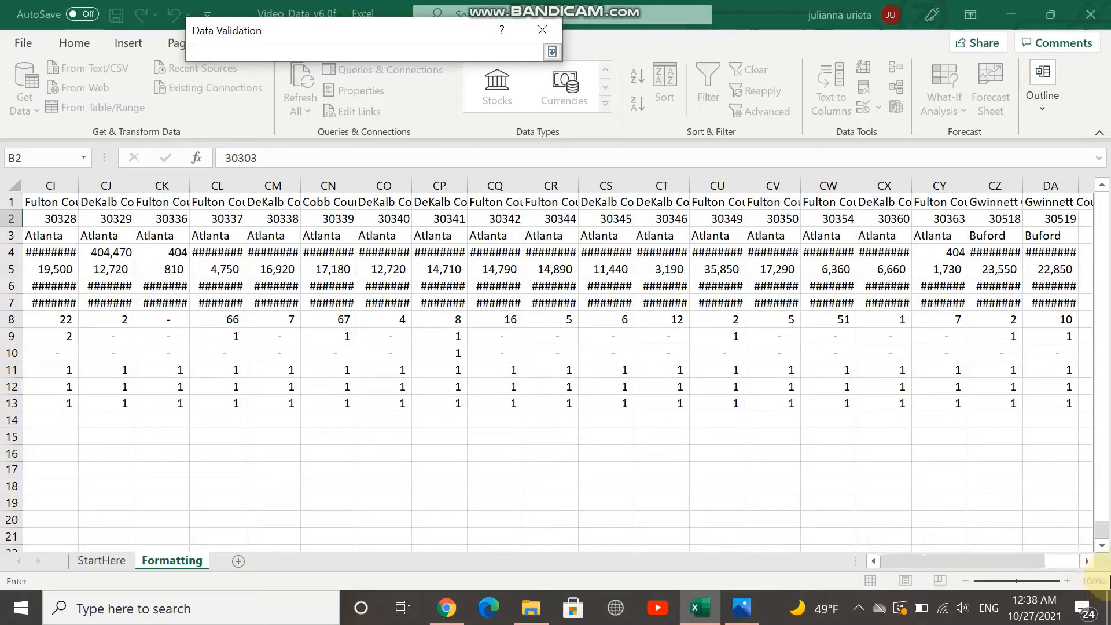
{"action": "left_click", "coordinate": [1062, 221]}
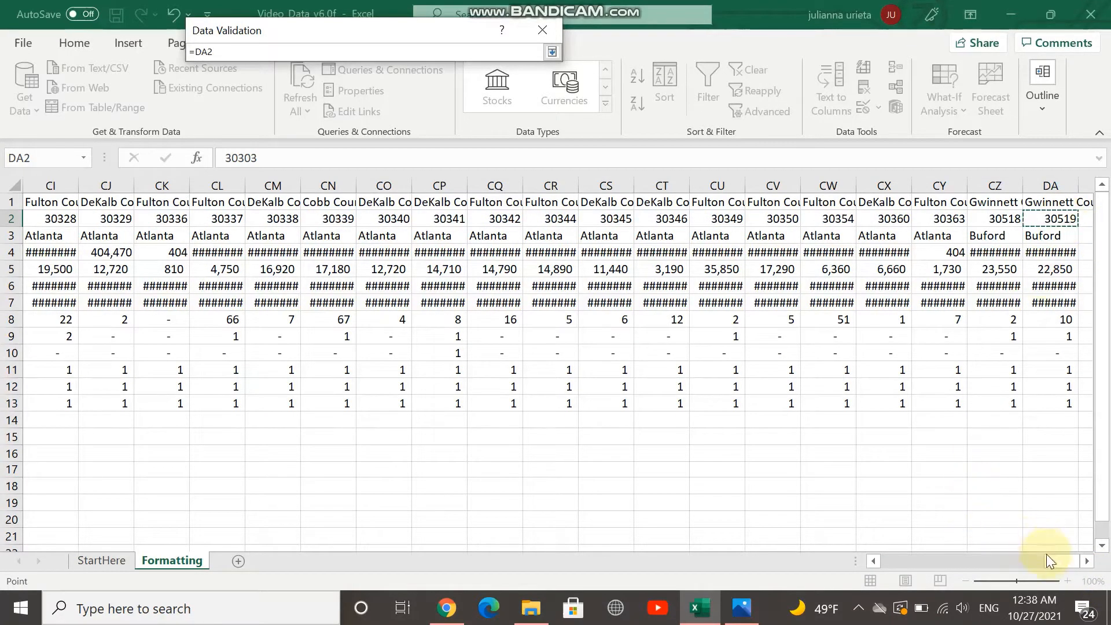
{"action": "left_click_drag", "start_coordinate": [1053, 561], "coordinate": [866, 564]}
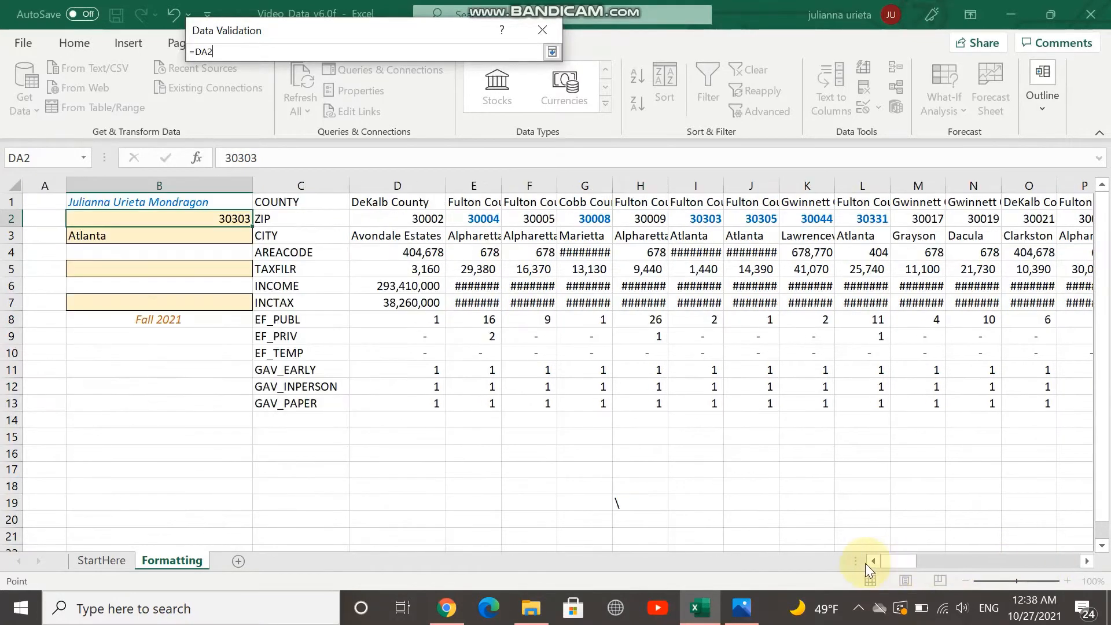
{"action": "left_click", "coordinate": [552, 52]}
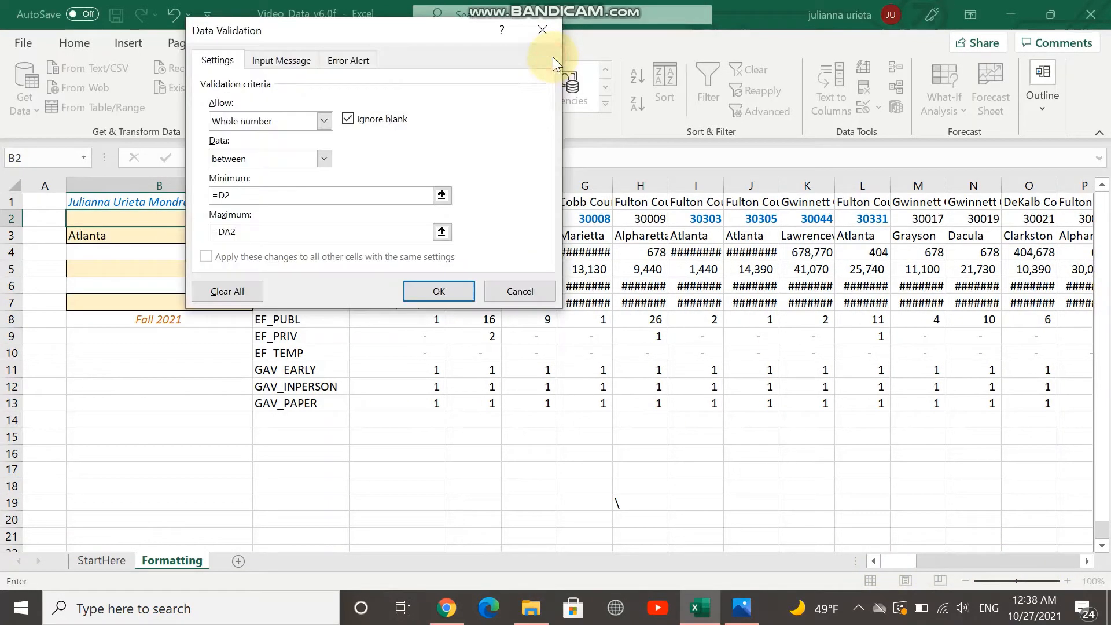
{"action": "left_click", "coordinate": [439, 292]}
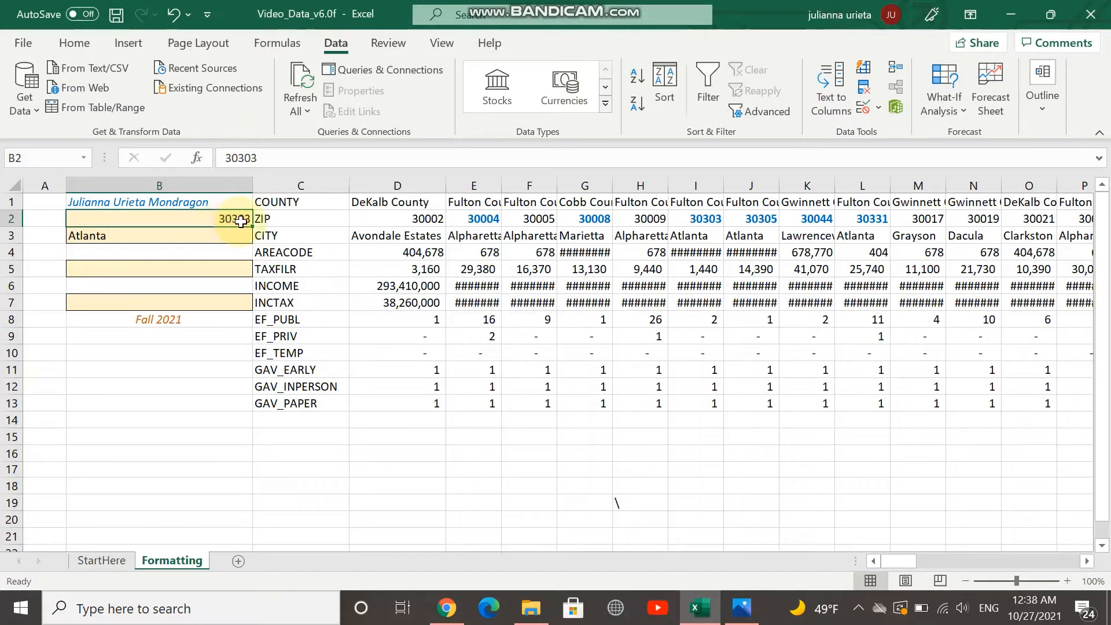
Test the validation rule by trying to enter 678 in cell B2
{"action": "double_click", "coordinate": [243, 221]}
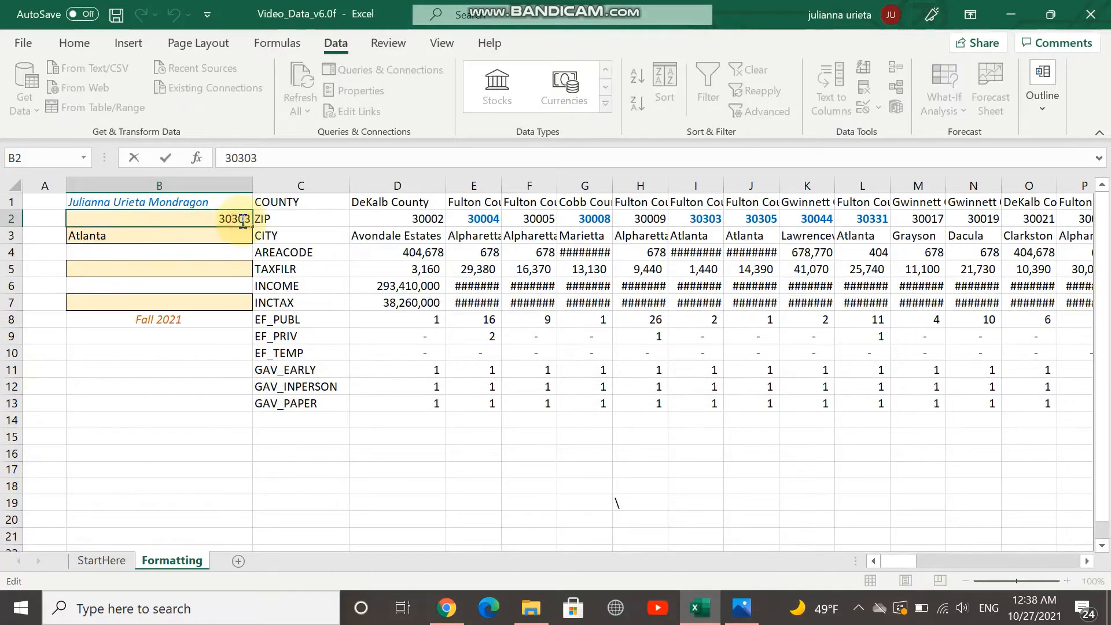
{"action": "key", "text": "BackSpace"}
{"action": "key", "text": "BackSpace"}
{"action": "key", "text": "BackSpace"}
{"action": "key", "text": "BackSpace"}
{"action": "key", "text": "BackSpace"}
{"action": "type", "text": "678"}
{"action": "key", "text": "Return"}
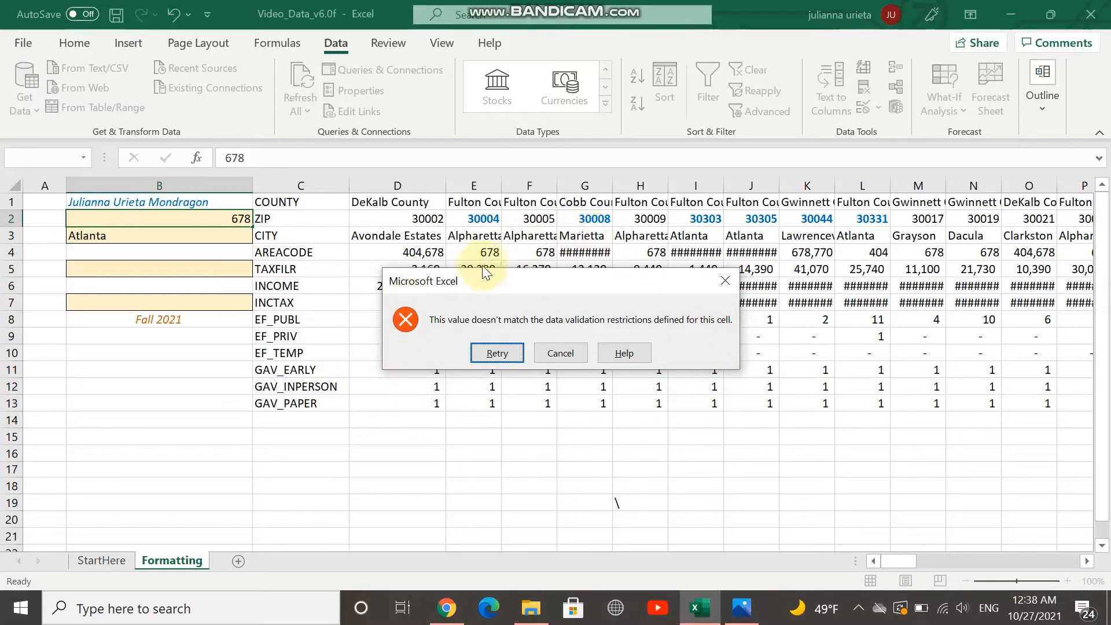
Retry the entry in cell B2 with the ZIP code 30303
{"action": "left_click", "coordinate": [487, 355]}
{"action": "key", "text": "BackSpace"}
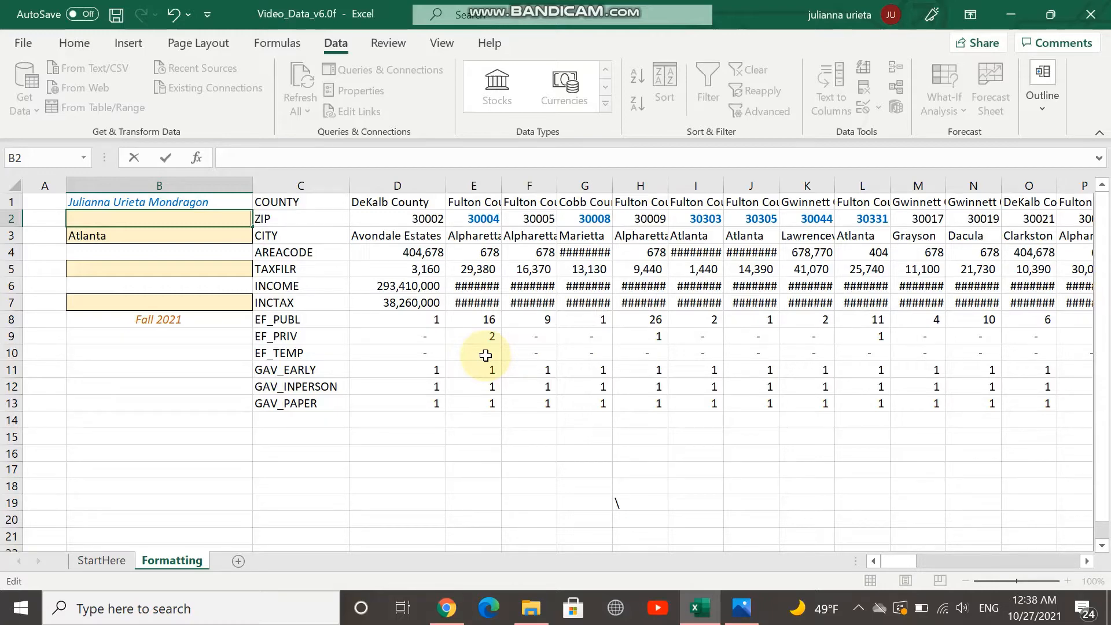
{"action": "type", "text": "30303"}
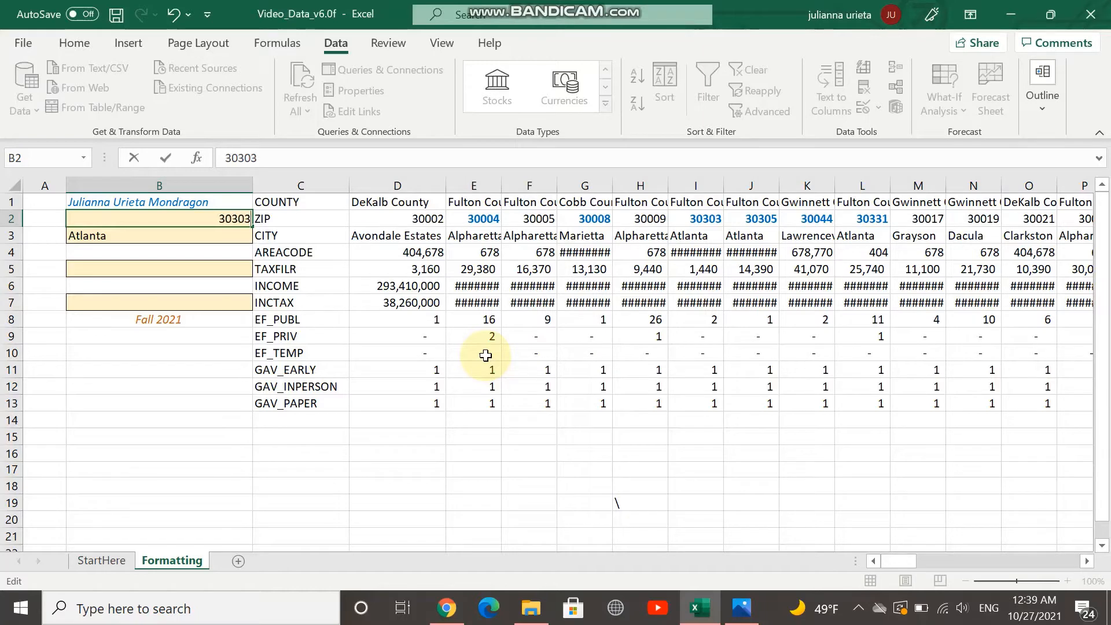
{"action": "key", "text": "Return"}
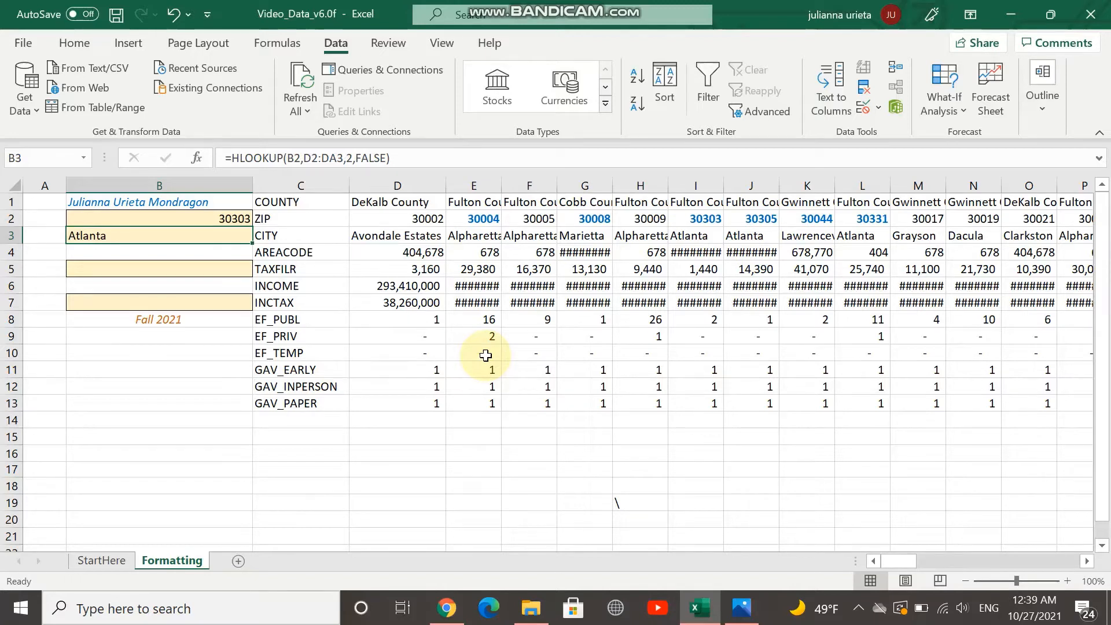
Test the validation again by trying to enter 19 in cell B2
{"action": "left_click", "coordinate": [216, 216]}
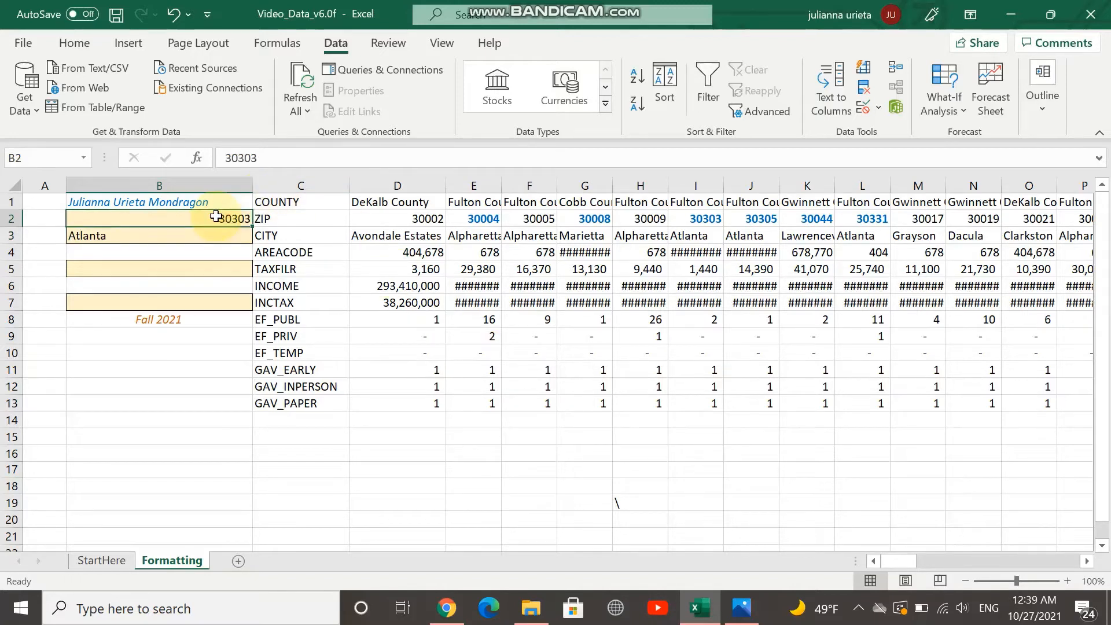
{"action": "key", "text": "BackSpace"}
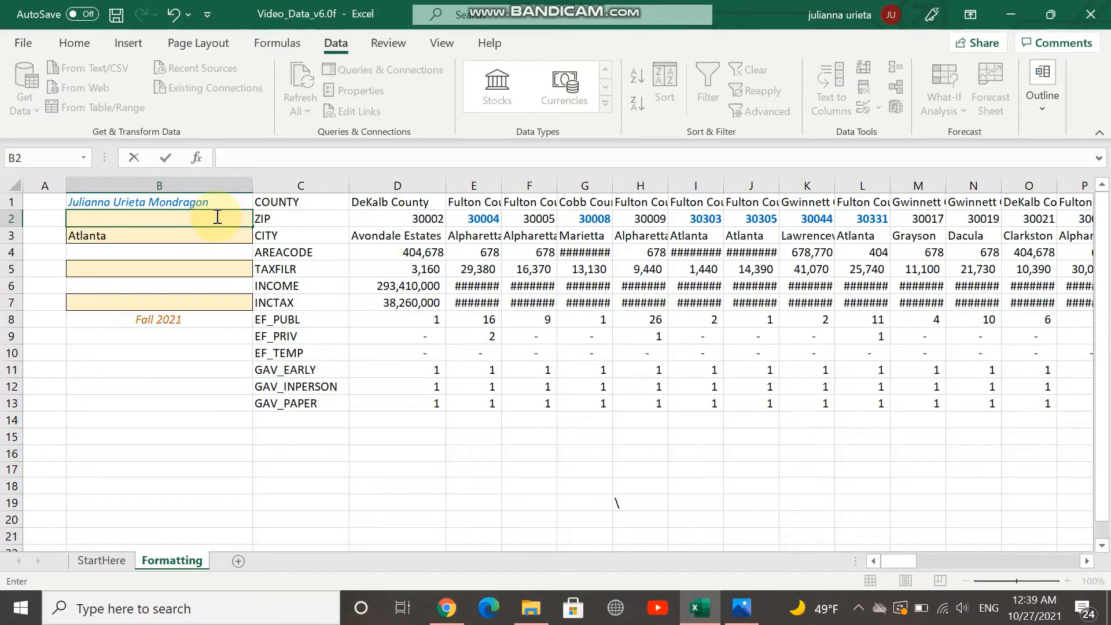
{"action": "type", "text": "19"}
{"action": "key", "text": "Return"}
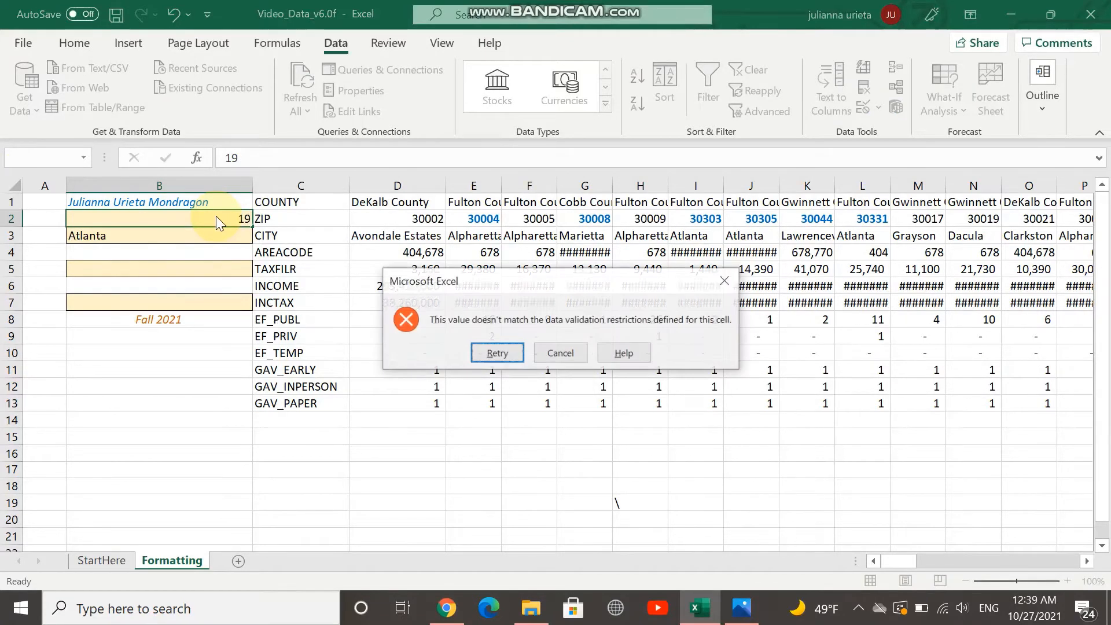
Retry the rejected entry and set the ZIP code in cell B2 to 30004
{"action": "left_click", "coordinate": [498, 354]}
{"action": "key", "text": "BackSpace"}
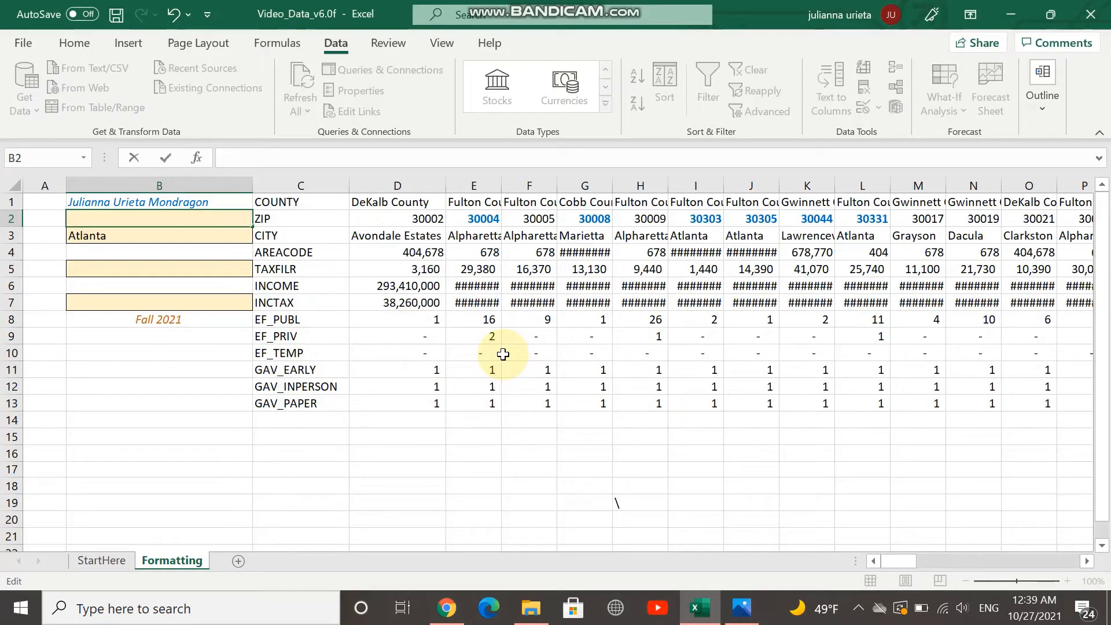
{"action": "type", "text": "30004"}
{"action": "key", "text": "Return"}
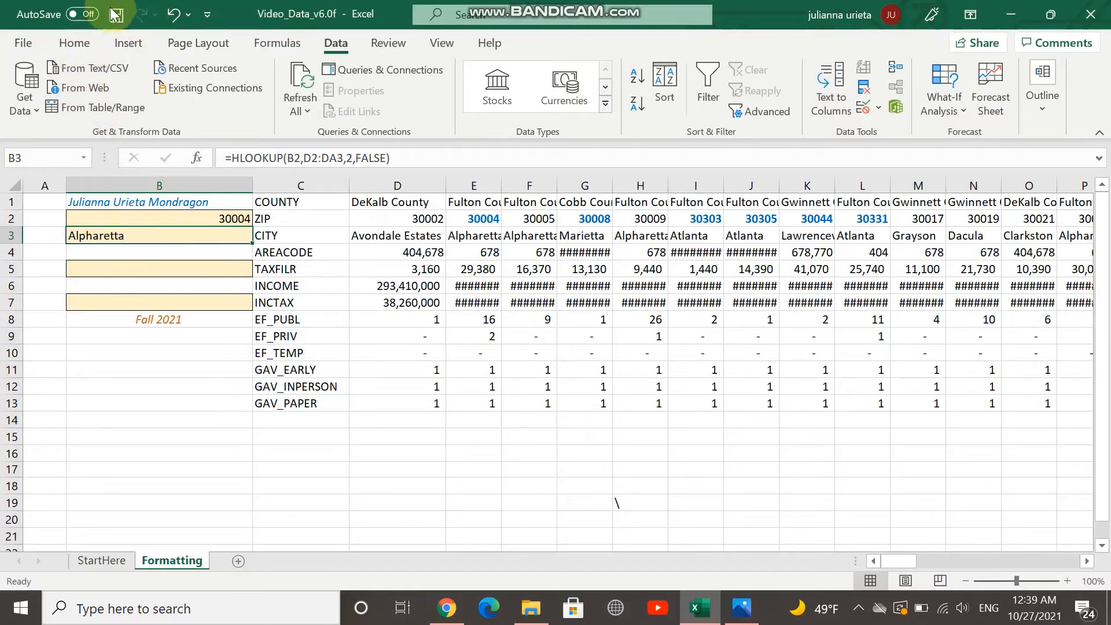
Create a conditional formatting rule for cell B3 that formats only cells with specific text containing Atlanta
{"action": "left_click", "coordinate": [76, 44]}
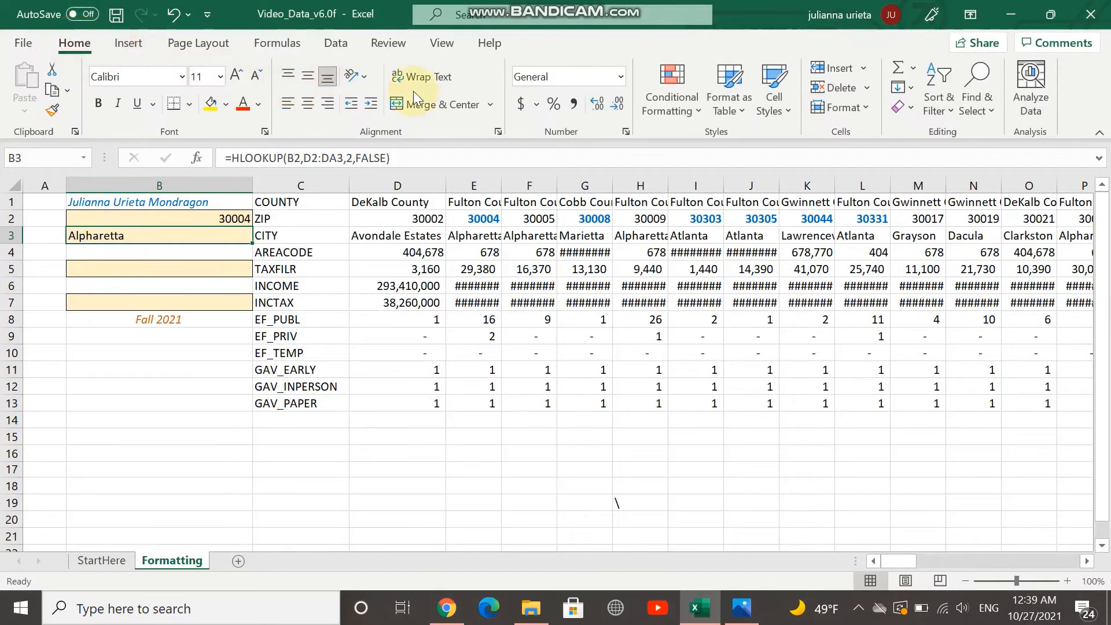
{"action": "left_click", "coordinate": [685, 110]}
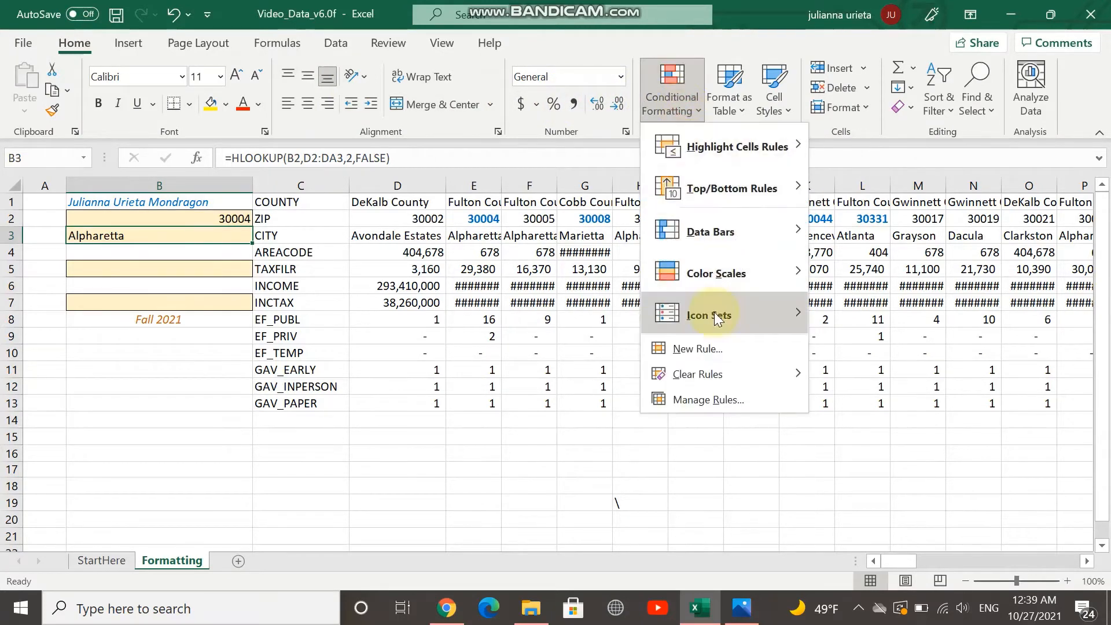
{"action": "left_click", "coordinate": [717, 347]}
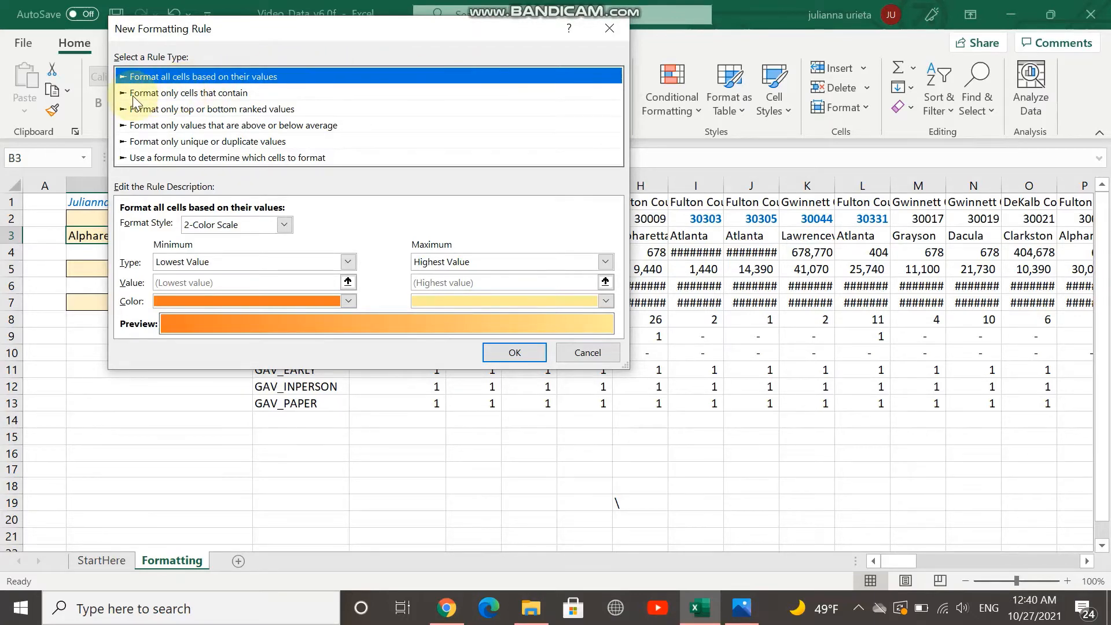
{"action": "left_click", "coordinate": [186, 95]}
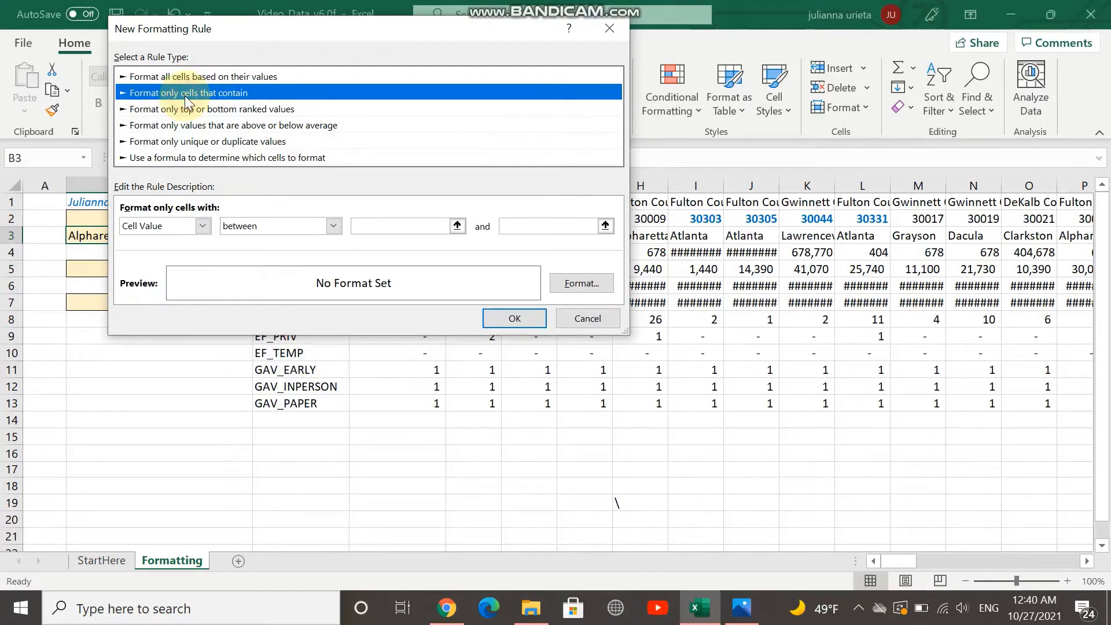
{"action": "left_click", "coordinate": [202, 226]}
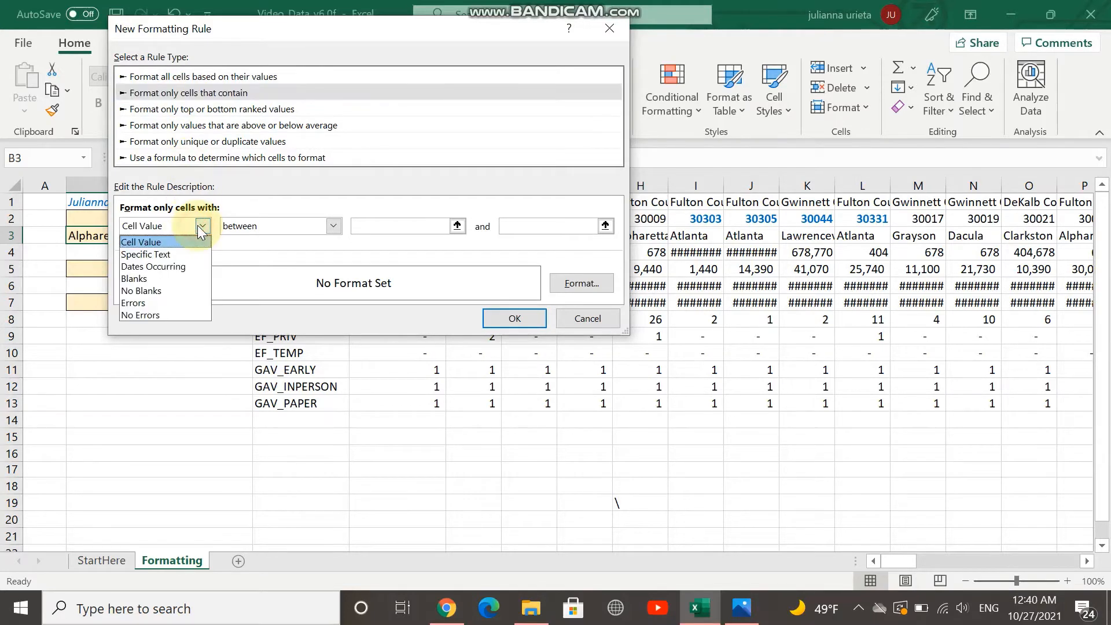
{"action": "left_click", "coordinate": [188, 254]}
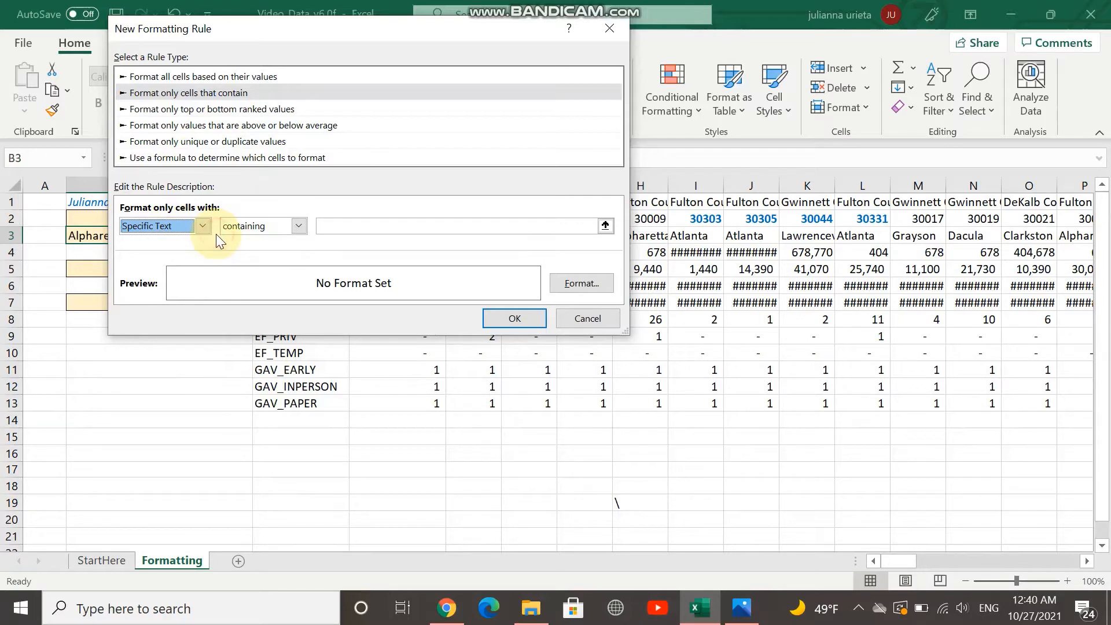
{"action": "left_click", "coordinate": [433, 222]}
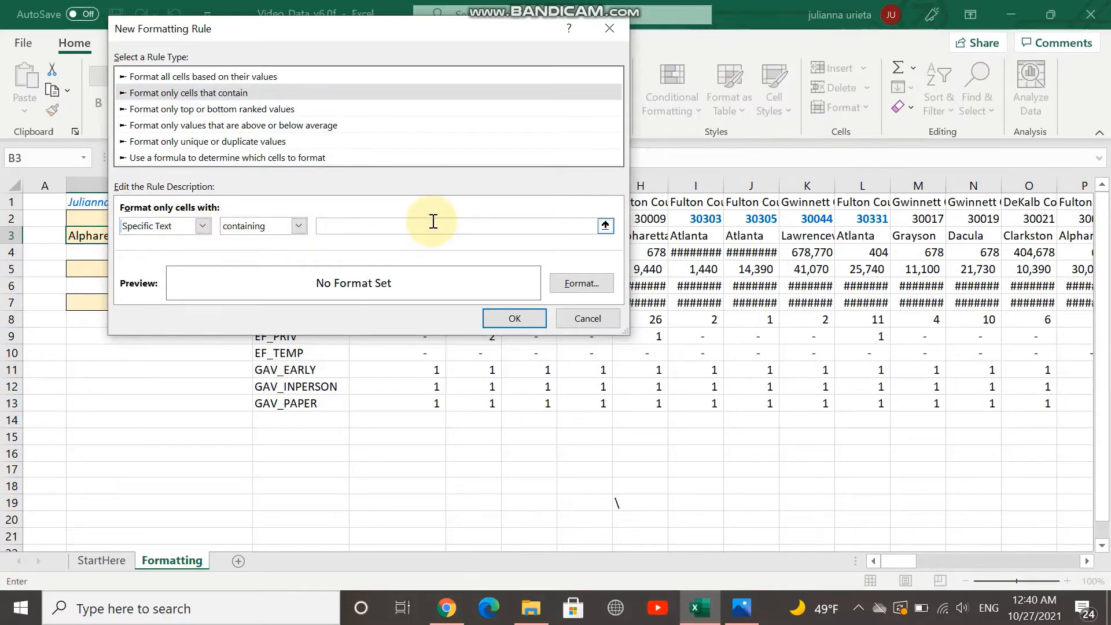
{"action": "type", "text": "Atlanta"}
Set the rule's format to a Regular font style in the standard red color
{"action": "left_click", "coordinate": [571, 291]}
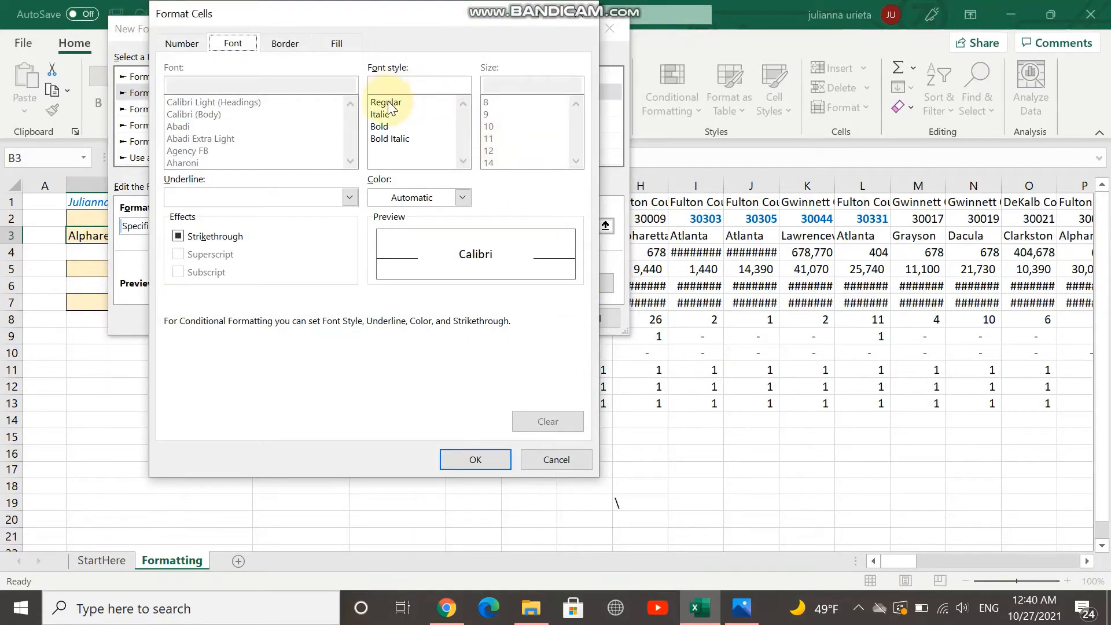
{"action": "left_click", "coordinate": [387, 104]}
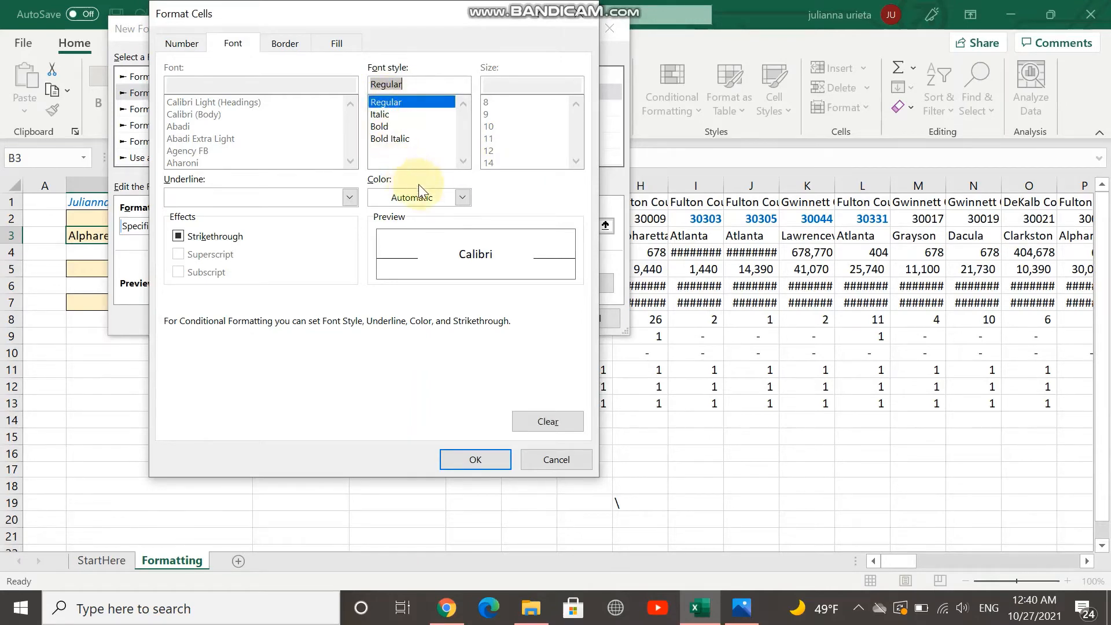
{"action": "left_click", "coordinate": [453, 203]}
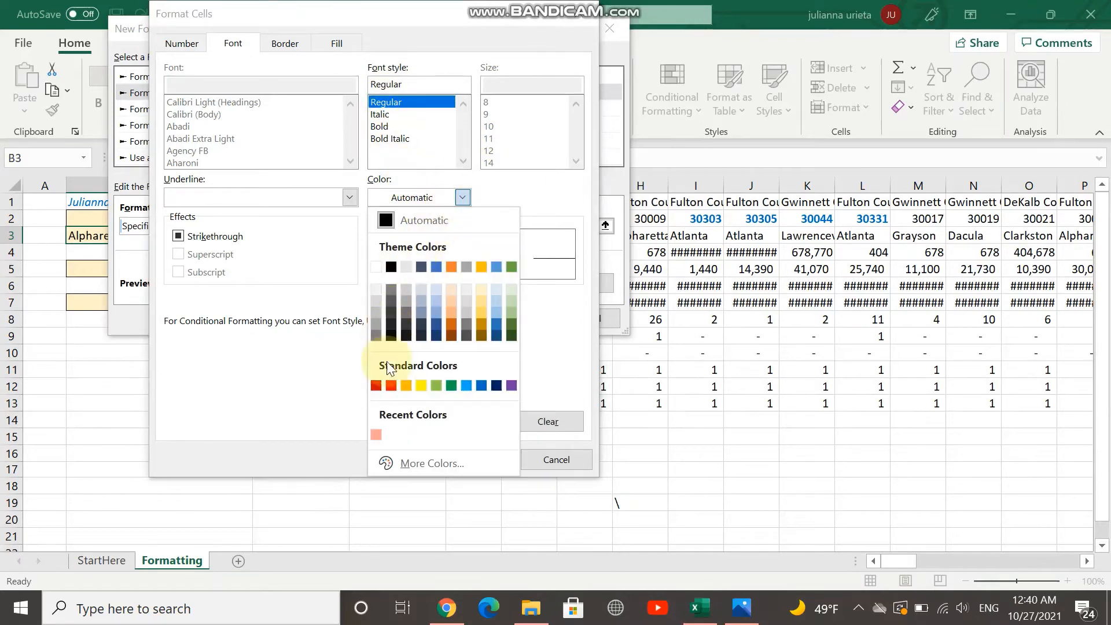
{"action": "left_click", "coordinate": [388, 385]}
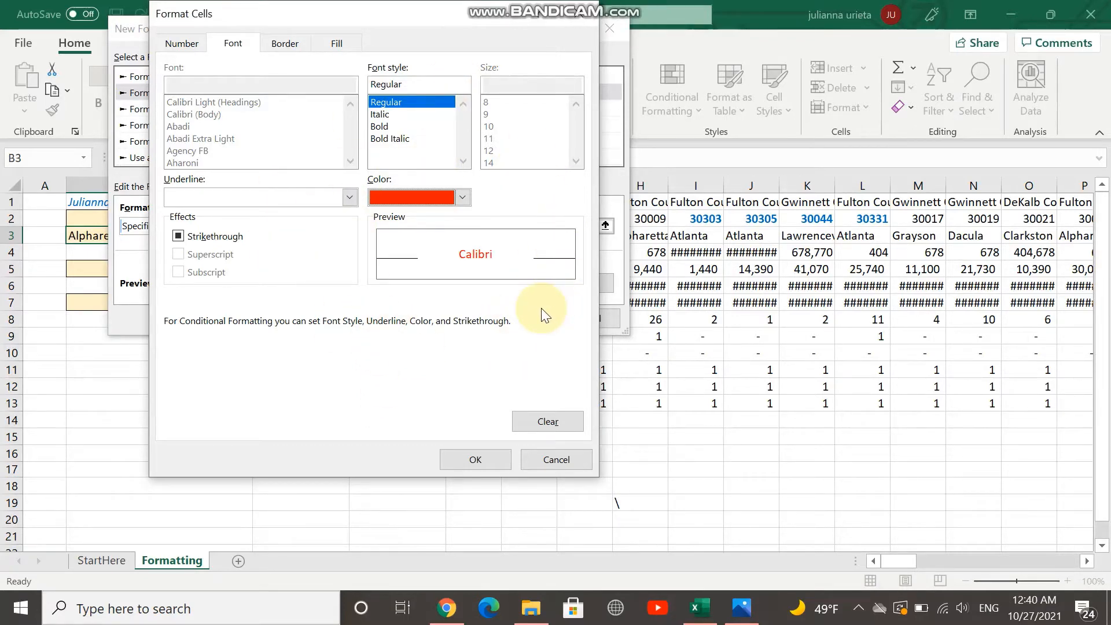
{"action": "left_click", "coordinate": [467, 460]}
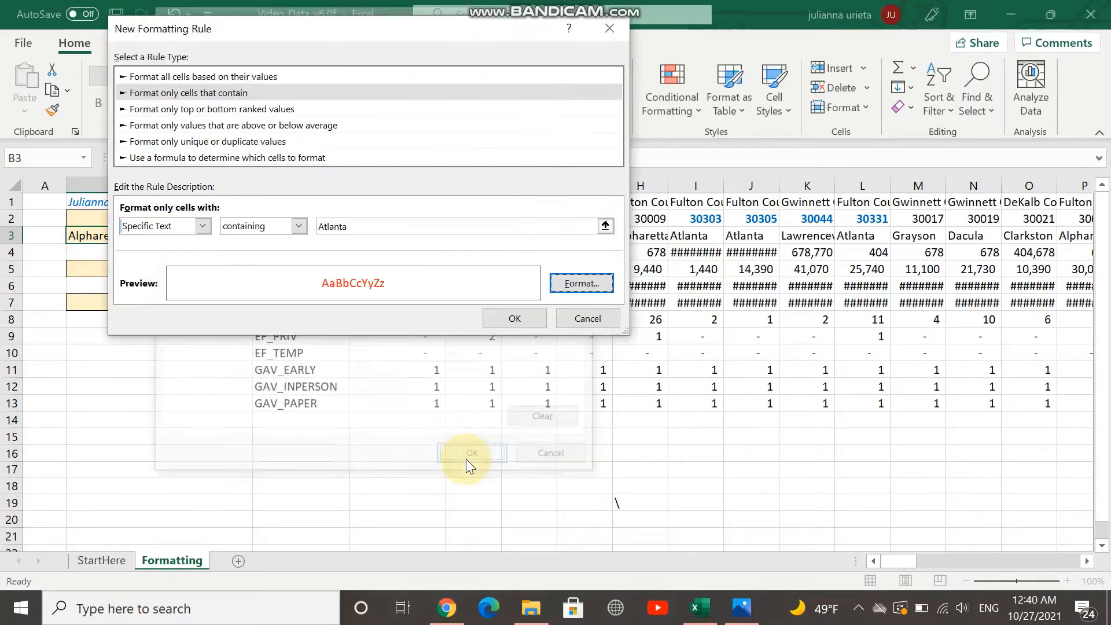
Apply the Atlanta formatting rule and test it by setting the ZIP code in cell B2 to 30303
{"action": "left_click", "coordinate": [506, 322]}
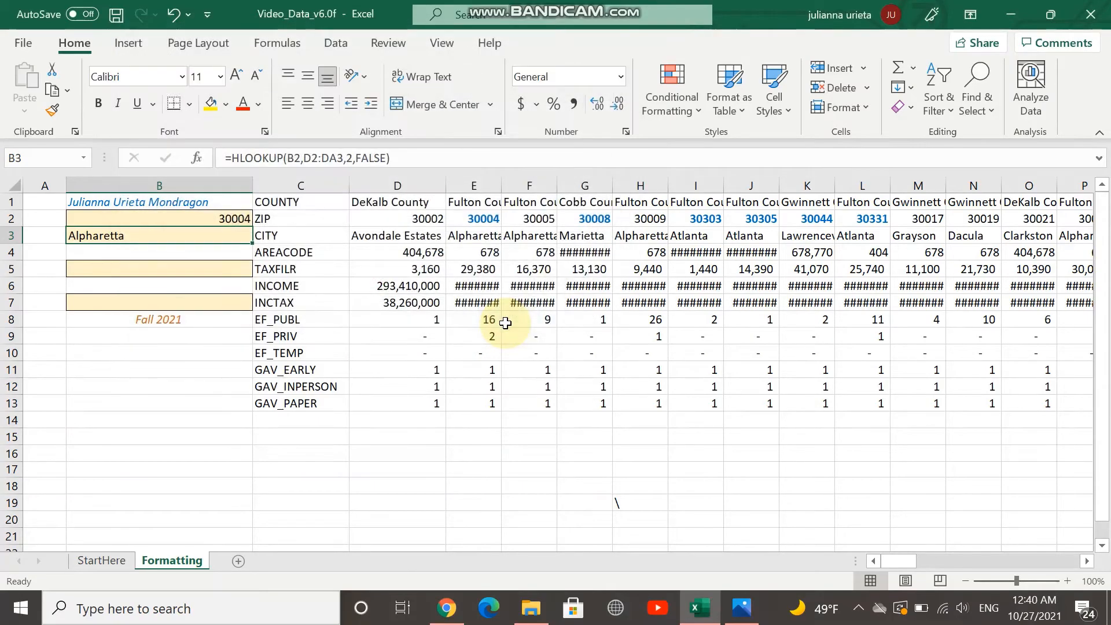
{"action": "left_click", "coordinate": [223, 220]}
{"action": "double_click", "coordinate": [237, 219]}
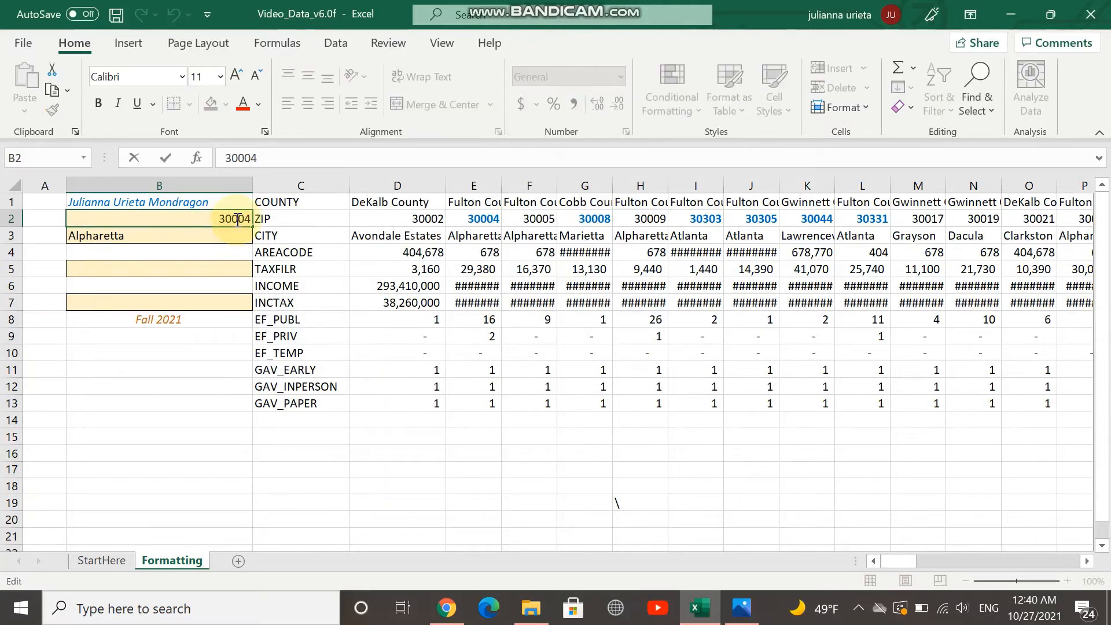
{"action": "key", "text": "BackSpace"}
{"action": "key", "text": "BackSpace"}
{"action": "key", "text": "BackSpace"}
{"action": "type", "text": "303"}
{"action": "key", "text": "Return"}
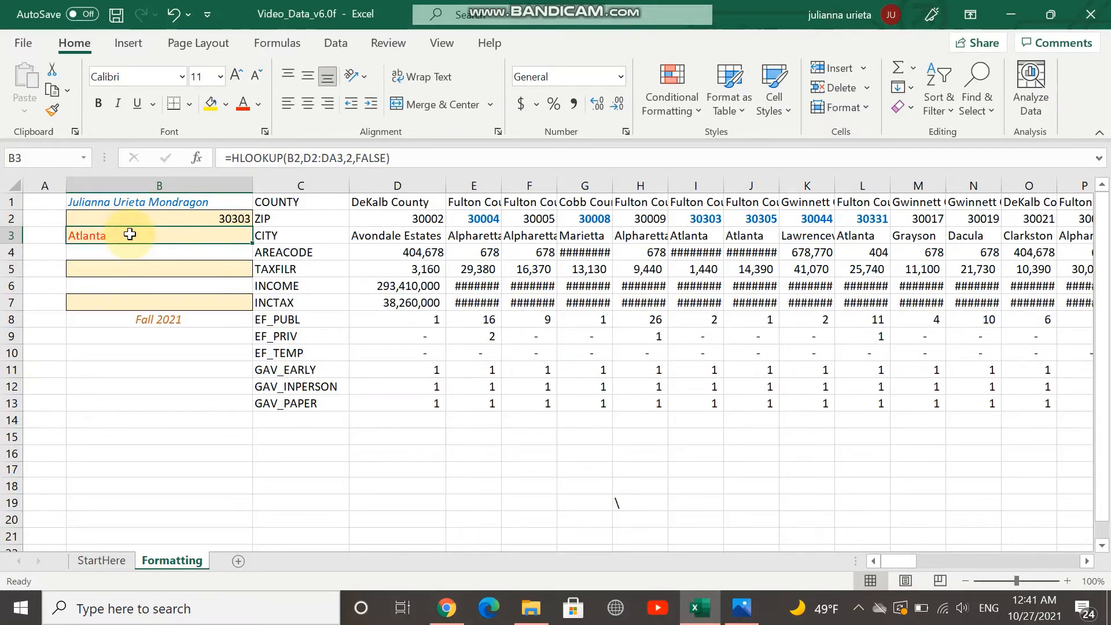
Create another conditional formatting rule for cell B3 that formats only cells with specific text containing Alpharetta
{"action": "left_click", "coordinate": [677, 119]}
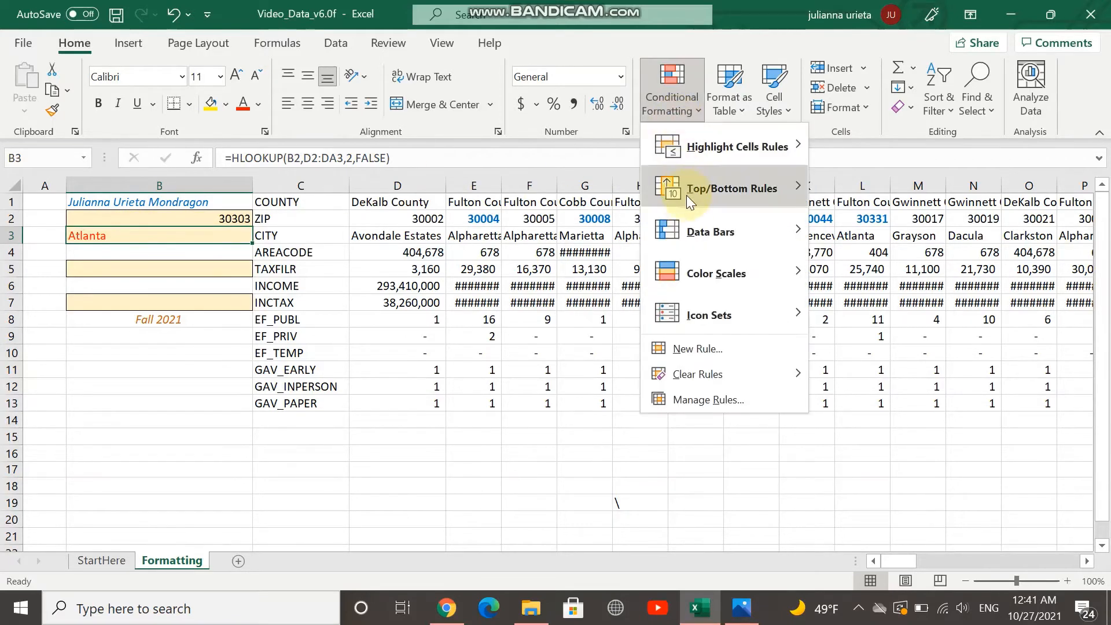
{"action": "left_click", "coordinate": [691, 349]}
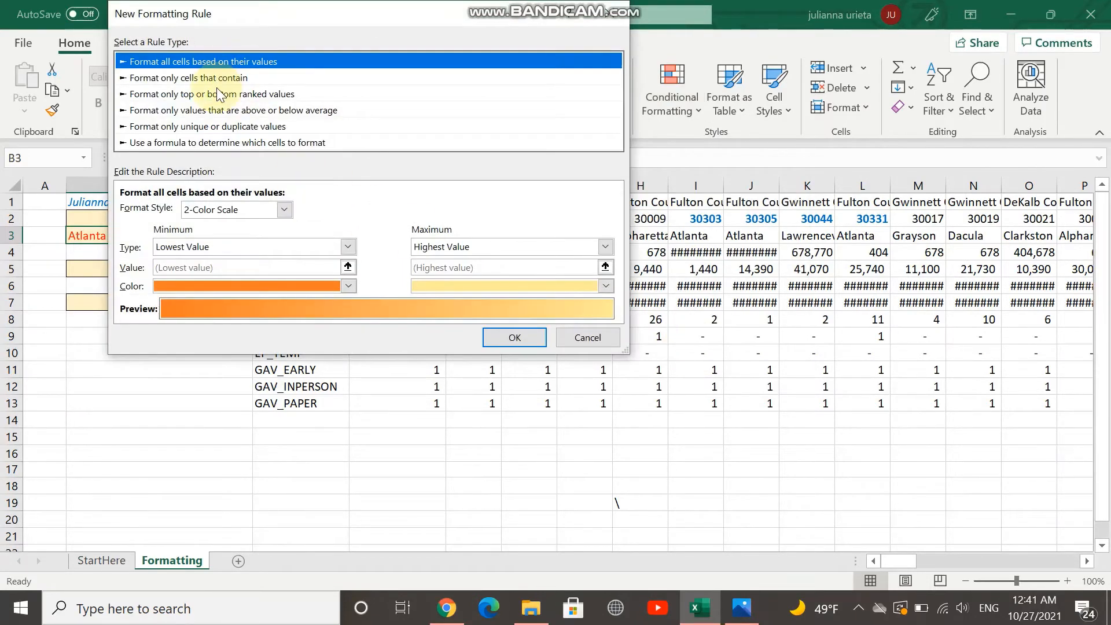
{"action": "left_click", "coordinate": [209, 78]}
{"action": "left_click", "coordinate": [195, 212]}
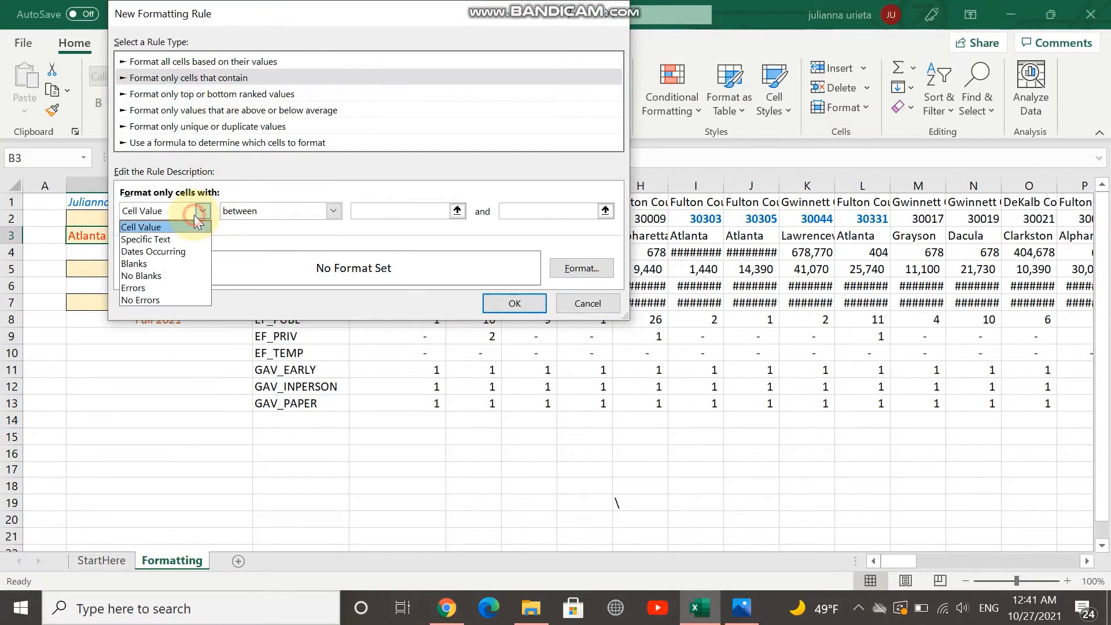
{"action": "left_click", "coordinate": [184, 239]}
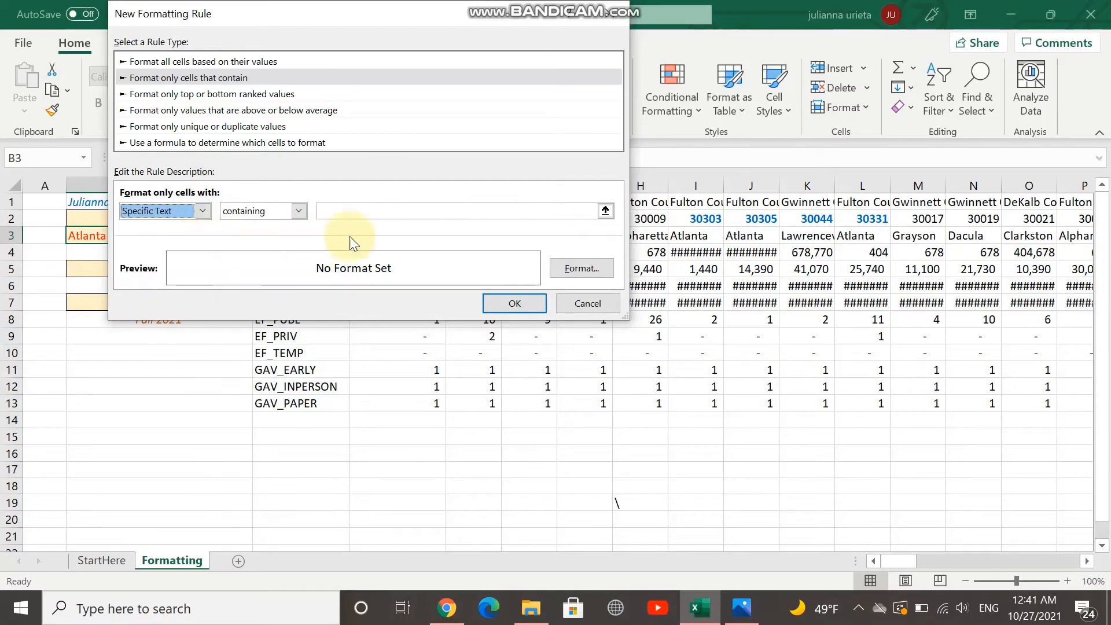
{"action": "left_click", "coordinate": [463, 219]}
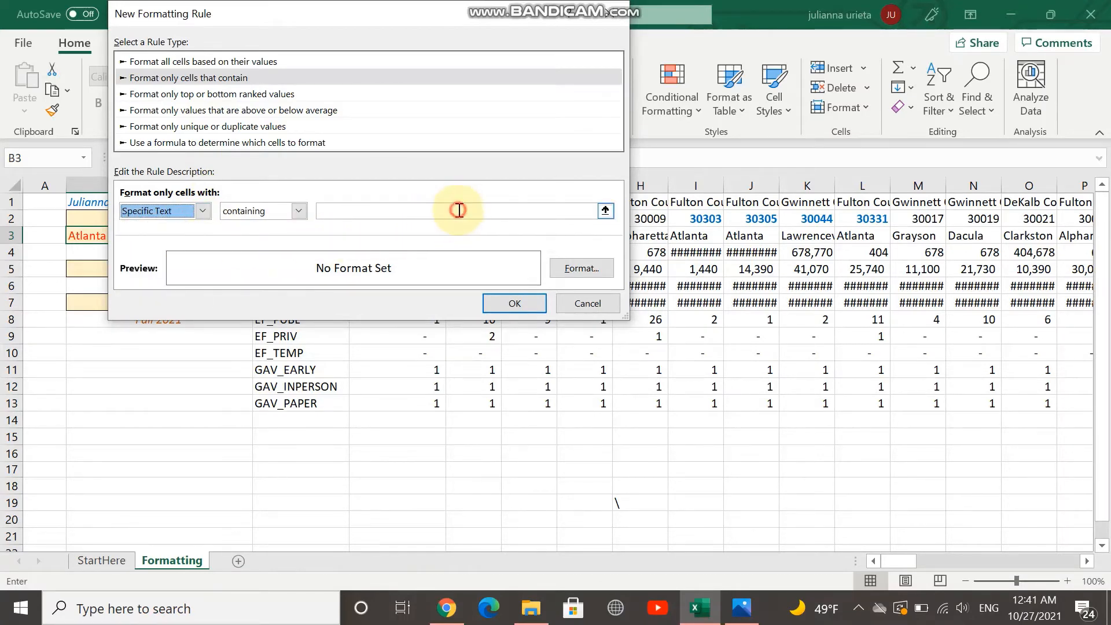
{"action": "left_click", "coordinate": [459, 210]}
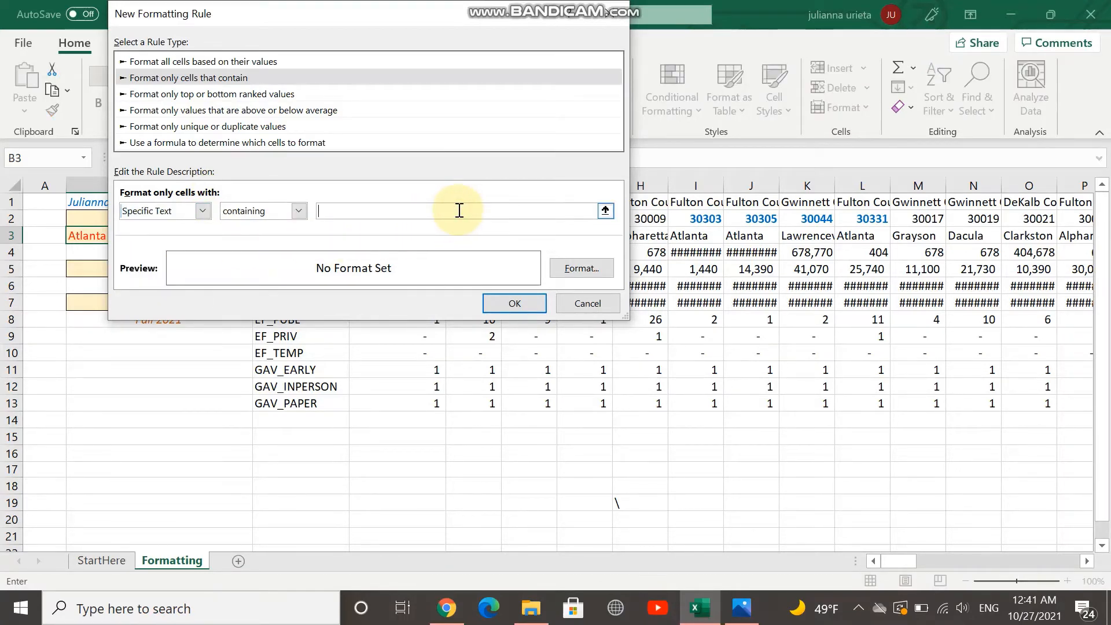
{"action": "type", "text": "Alpharetta"}
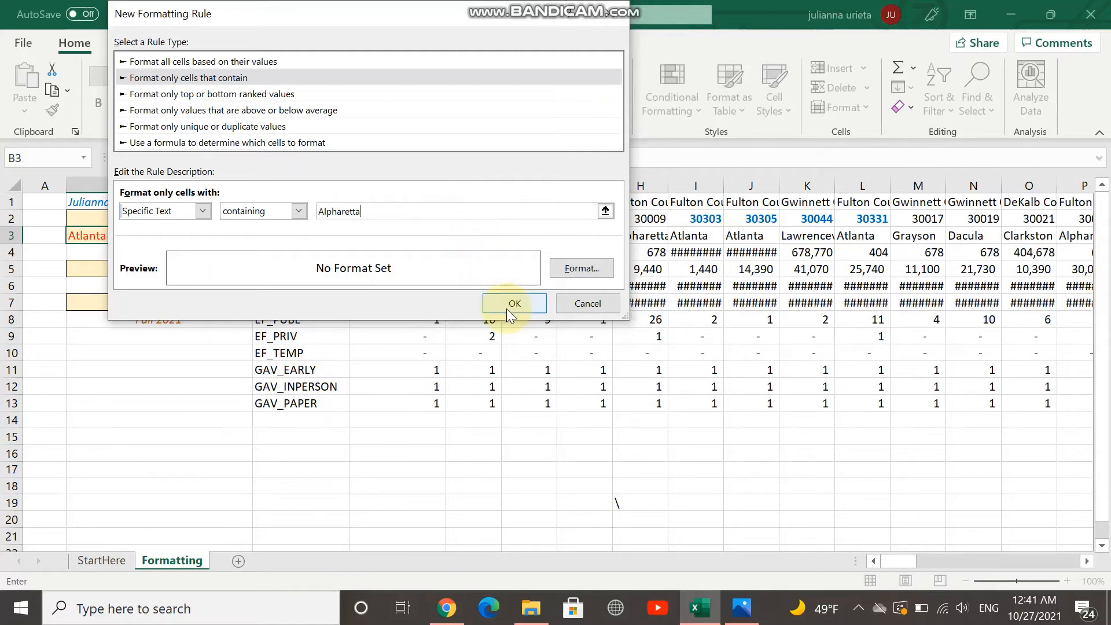
Set the Alpharetta rule's format to a Regular font style in the standard green color and apply the rule
{"action": "left_click", "coordinate": [585, 271]}
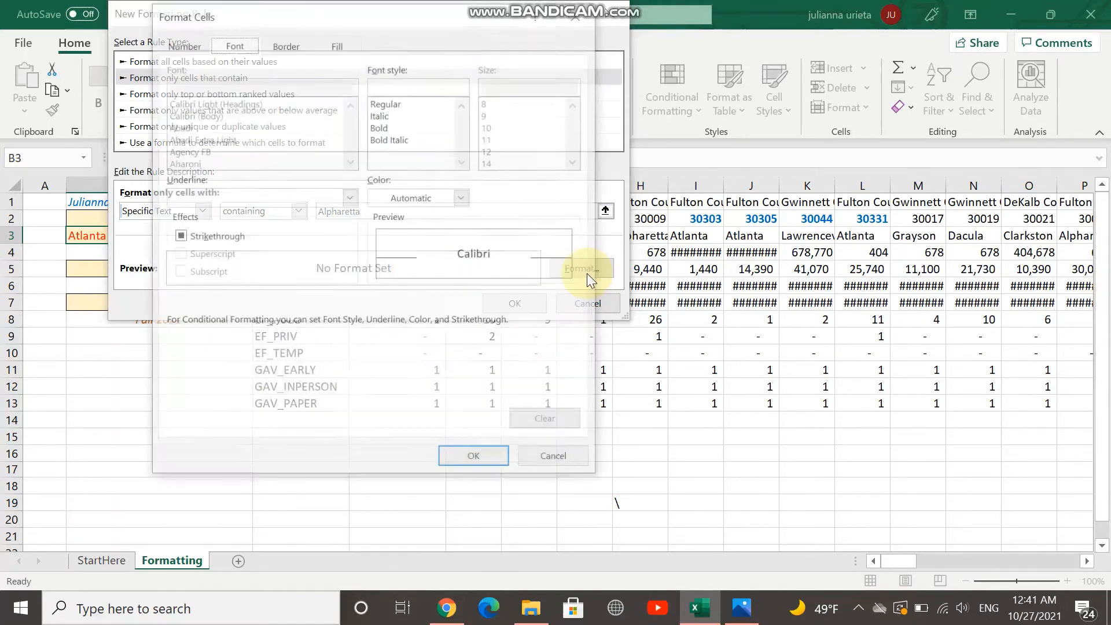
{"action": "left_click", "coordinate": [387, 103]}
{"action": "left_click", "coordinate": [436, 192]}
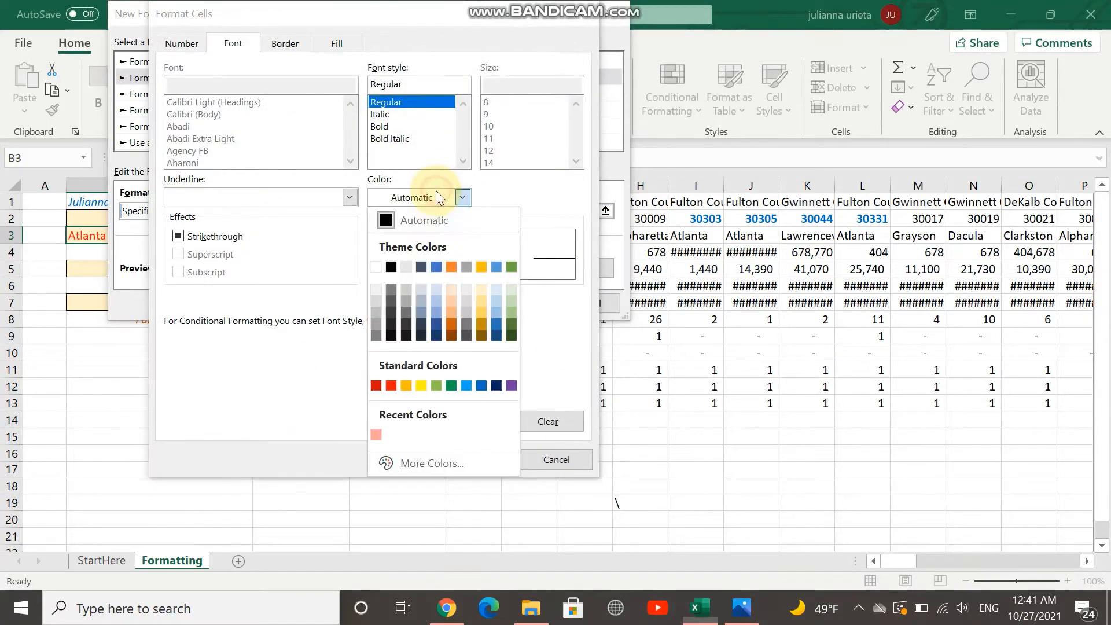
{"action": "left_click", "coordinate": [451, 385]}
{"action": "left_click", "coordinate": [473, 459]}
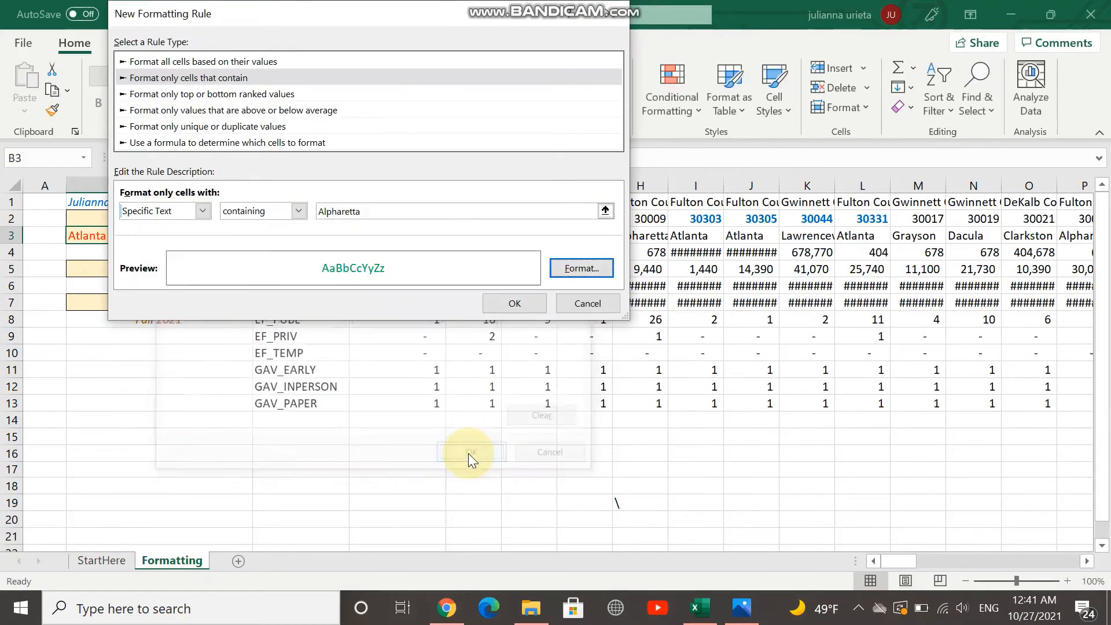
{"action": "left_click", "coordinate": [498, 312]}
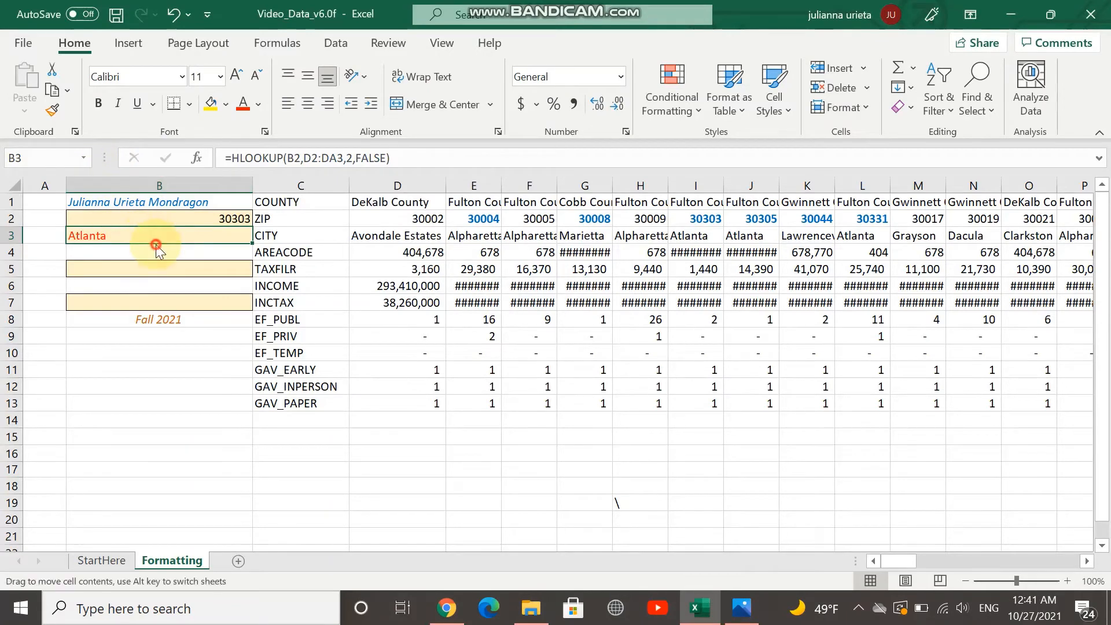
Test the Alpharetta rule by setting the ZIP code in cell B2 to 30004
{"action": "left_click", "coordinate": [228, 220]}
{"action": "double_click", "coordinate": [228, 220]}
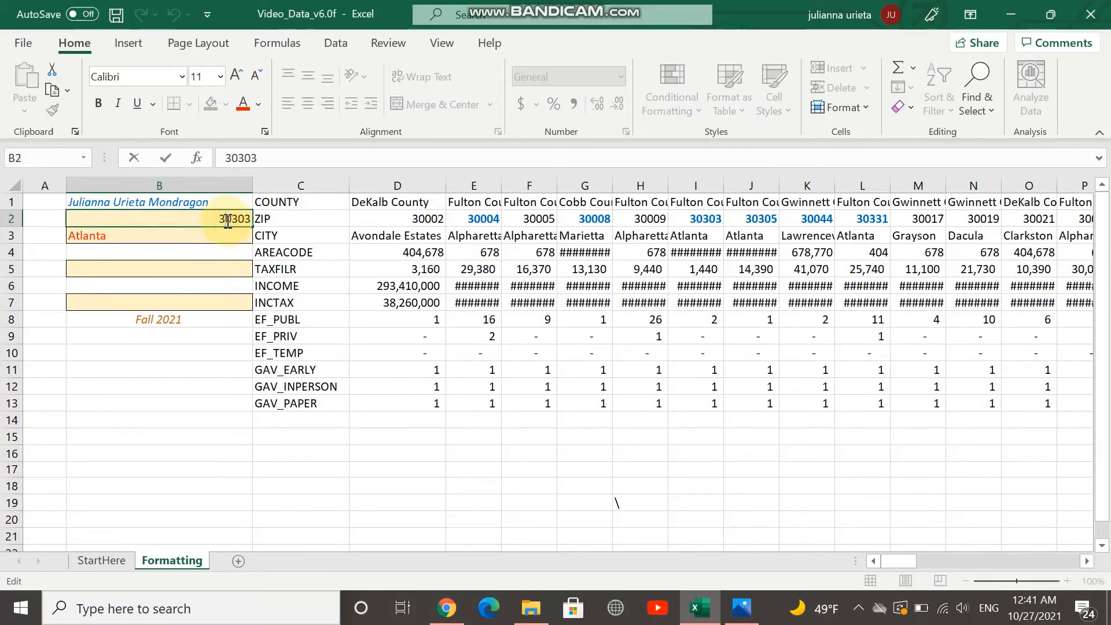
{"action": "key", "text": "BackSpace"}
{"action": "key", "text": "BackSpace"}
{"action": "key", "text": "BackSpace"}
{"action": "type", "text": "004"}
{"action": "key", "text": "Return"}
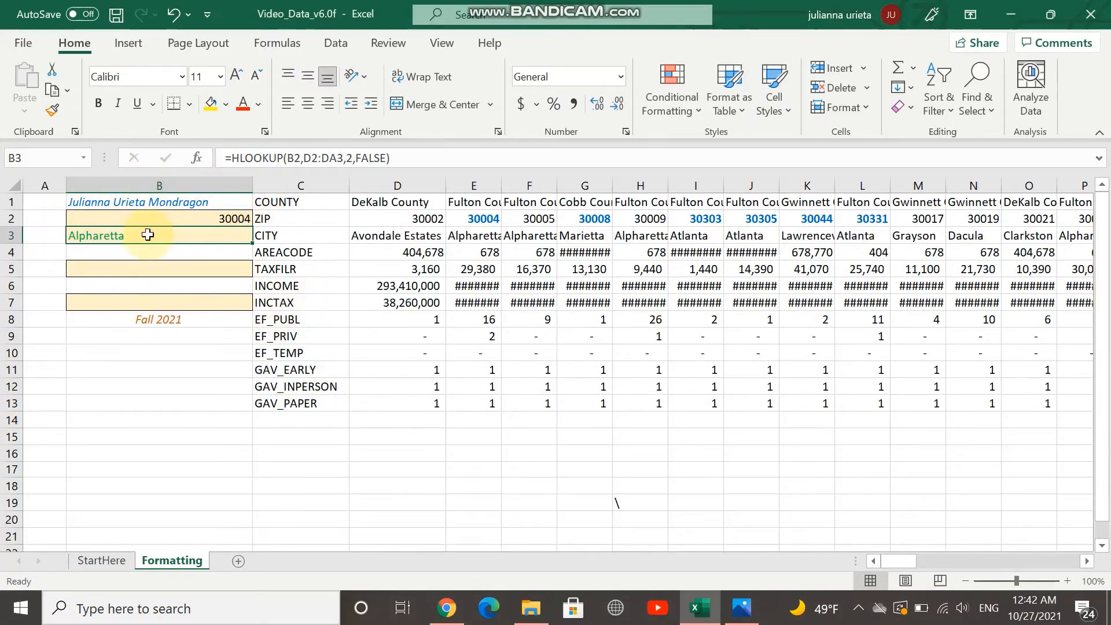
Create a third conditional formatting rule for cell B3 that formats only cells with specific text containing Marietta
{"action": "left_click", "coordinate": [703, 110]}
{"action": "left_click", "coordinate": [705, 347]}
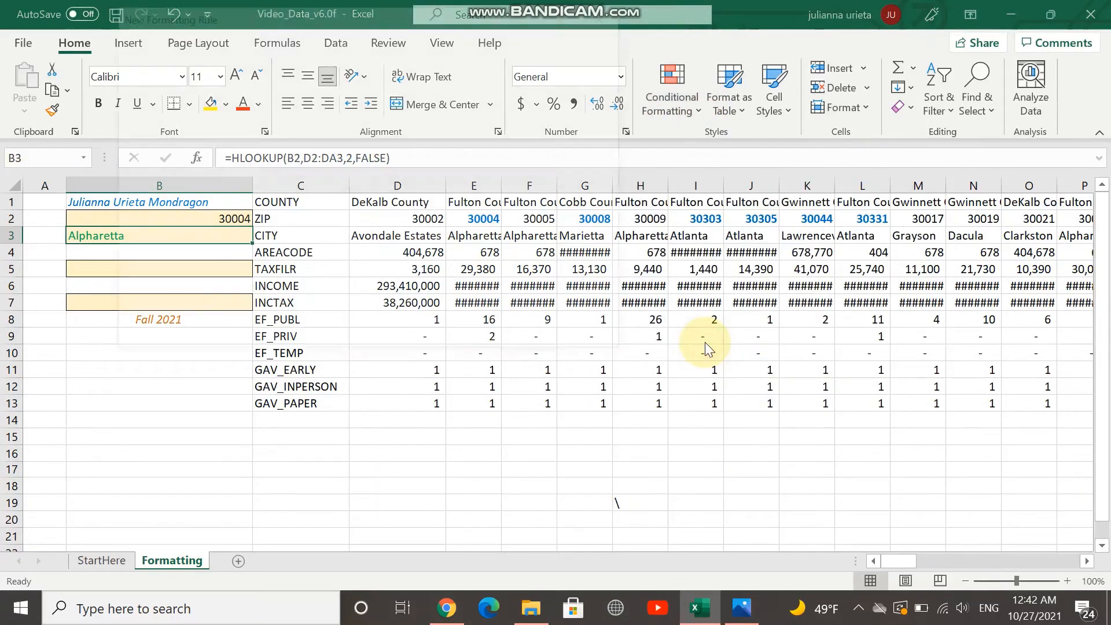
{"action": "left_click", "coordinate": [206, 78]}
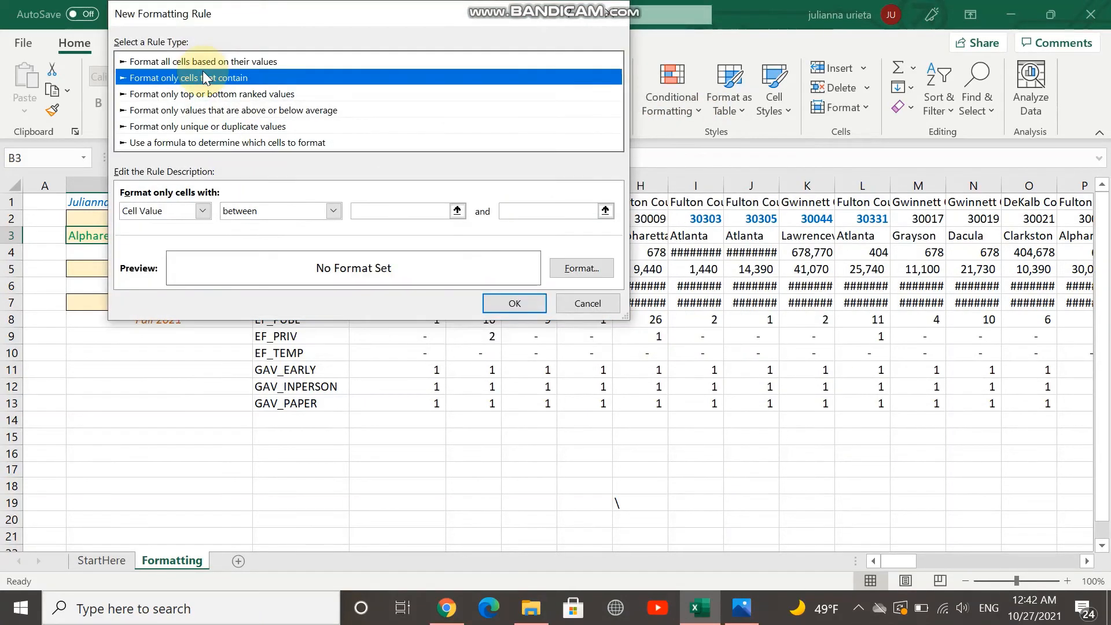
{"action": "left_click", "coordinate": [187, 214]}
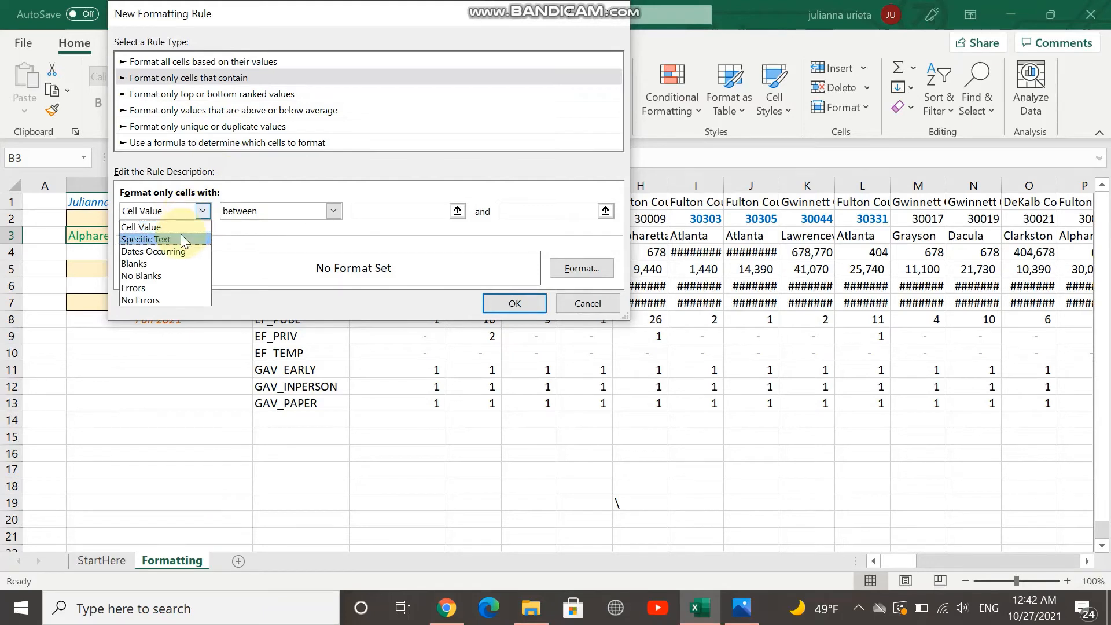
{"action": "left_click", "coordinate": [180, 239]}
{"action": "left_click", "coordinate": [405, 211]}
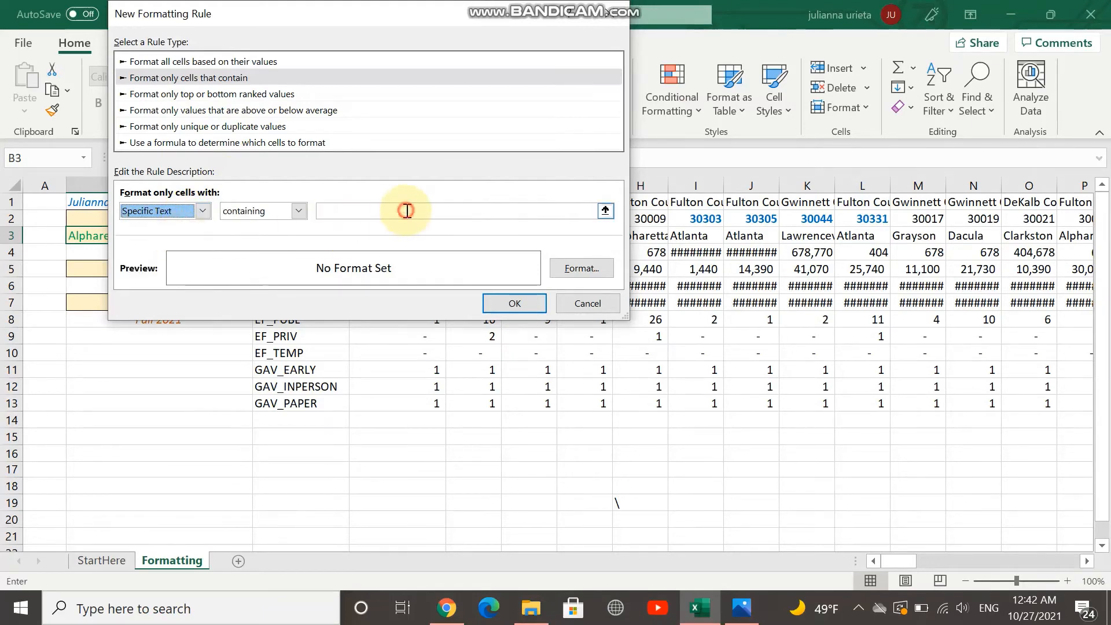
{"action": "type", "text": "M"}
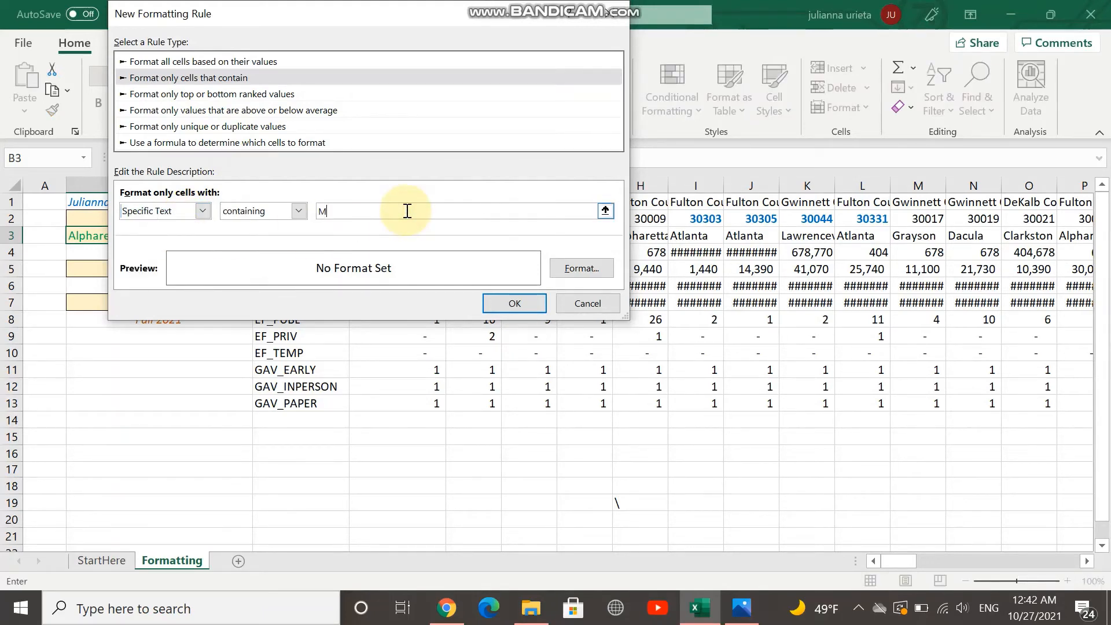
{"action": "type", "text": "arietta"}
Set the Marietta rule's format to a Regular font style in the standard blue color and apply the rule
{"action": "left_click", "coordinate": [567, 272]}
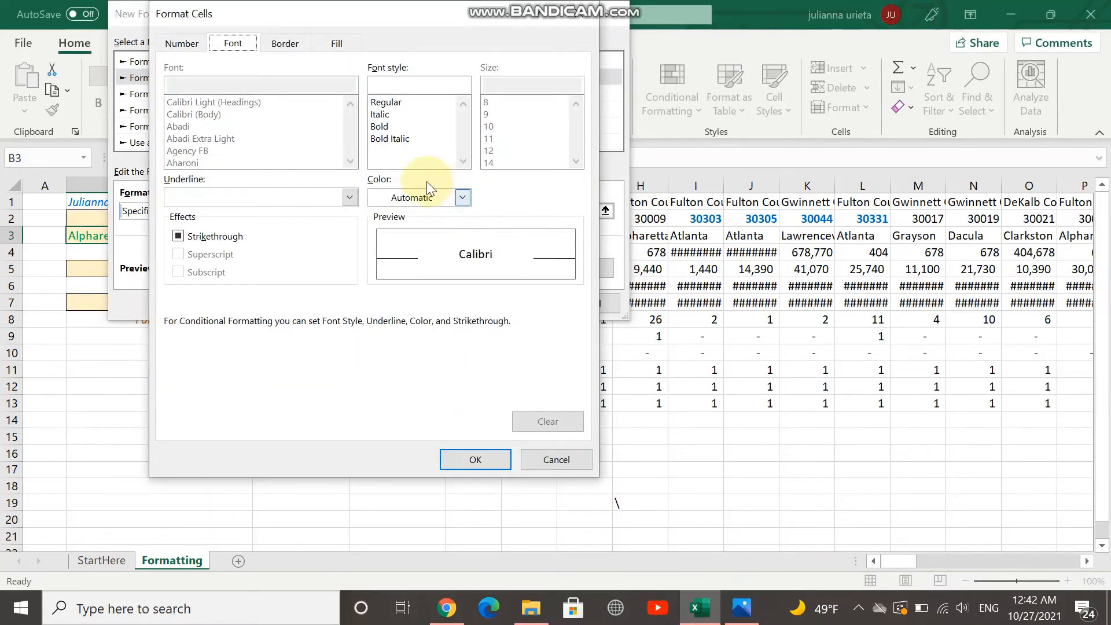
{"action": "left_click", "coordinate": [440, 102]}
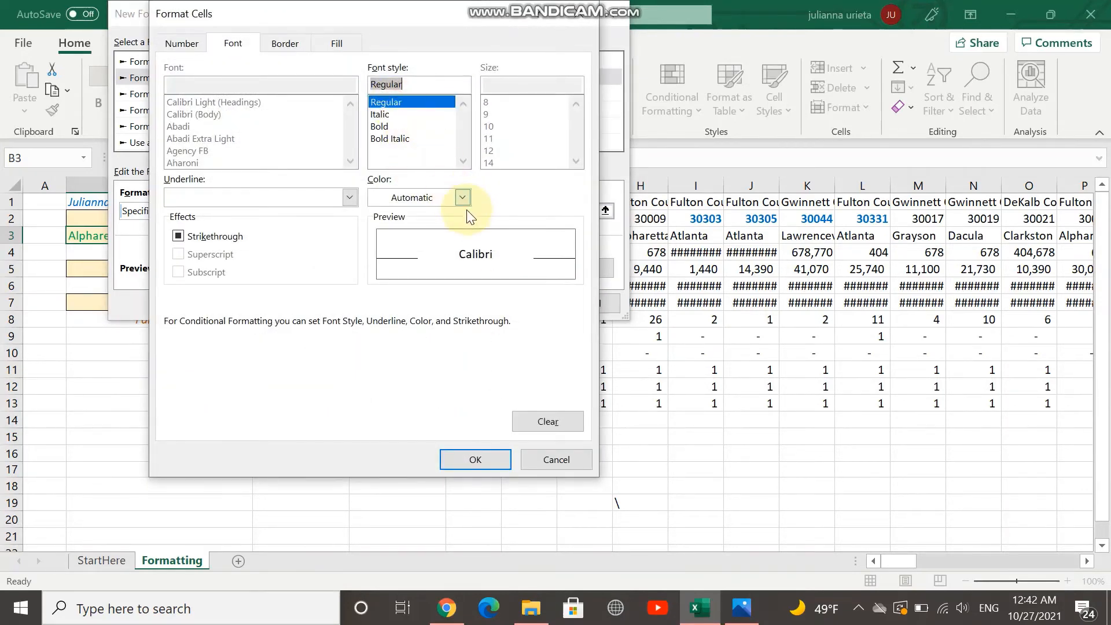
{"action": "left_click", "coordinate": [462, 198]}
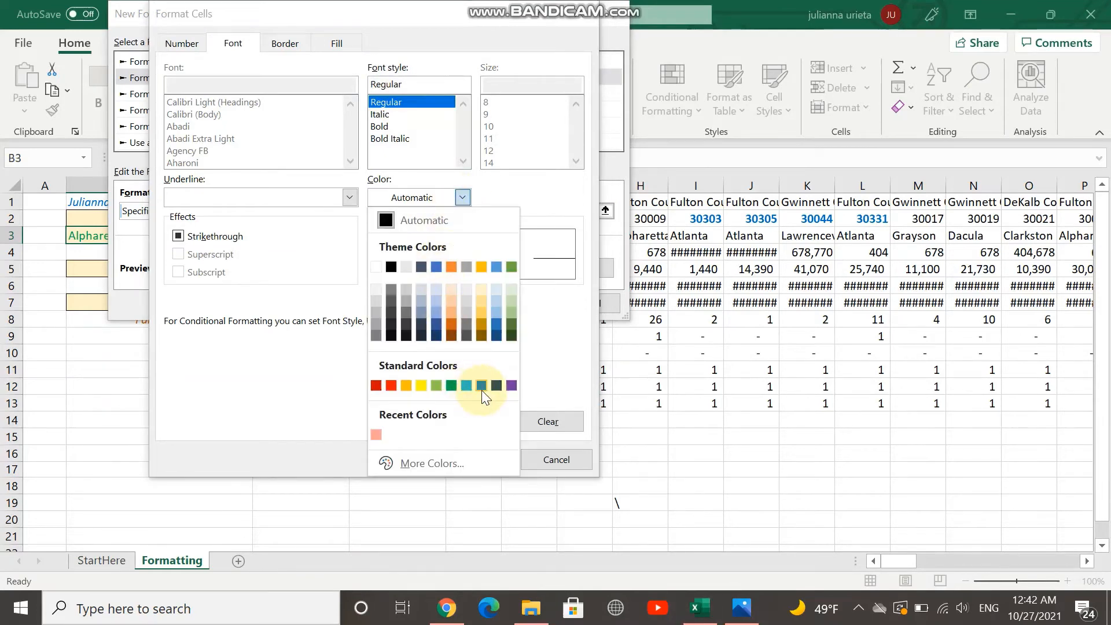
{"action": "left_click", "coordinate": [481, 387]}
{"action": "left_click", "coordinate": [496, 460]}
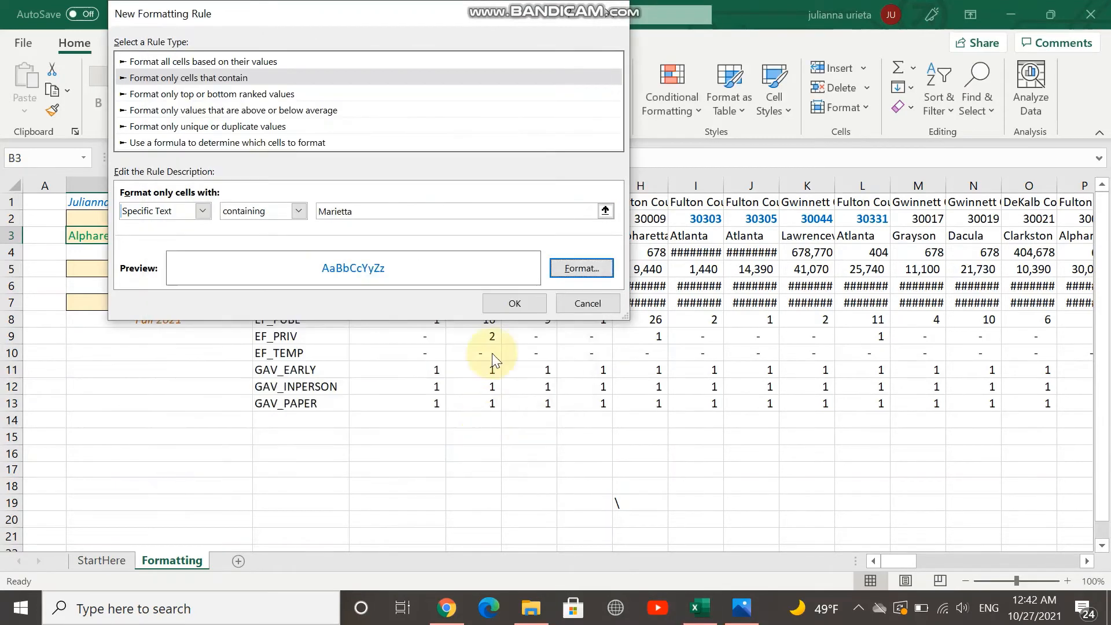
{"action": "left_click", "coordinate": [512, 302]}
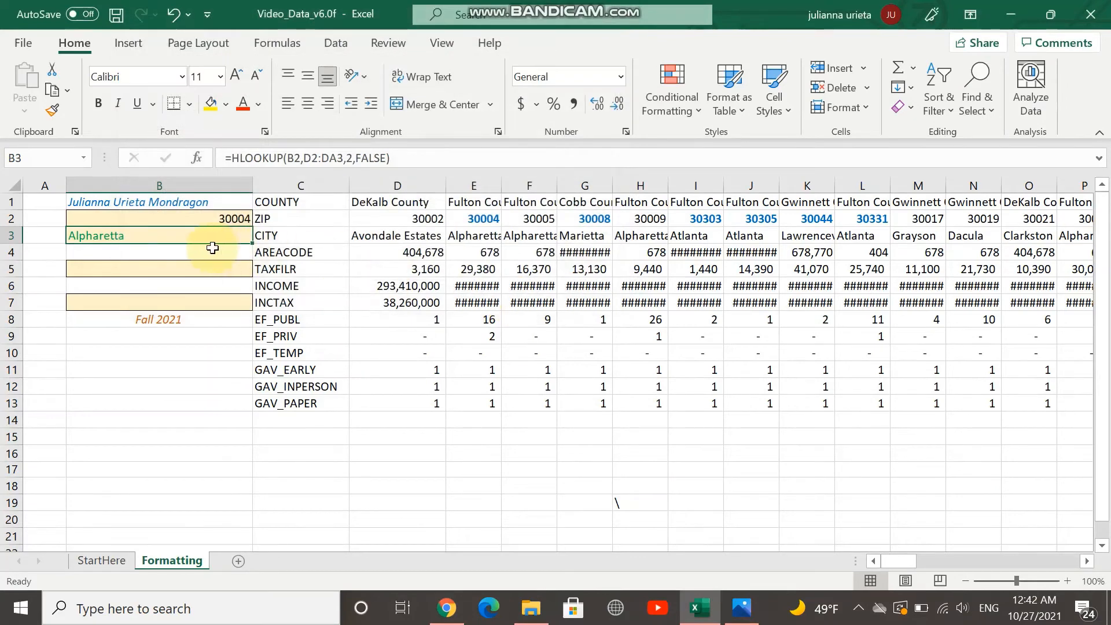
Test the Marietta rule by setting the ZIP code in cell B2 to 30008
{"action": "double_click", "coordinate": [232, 219]}
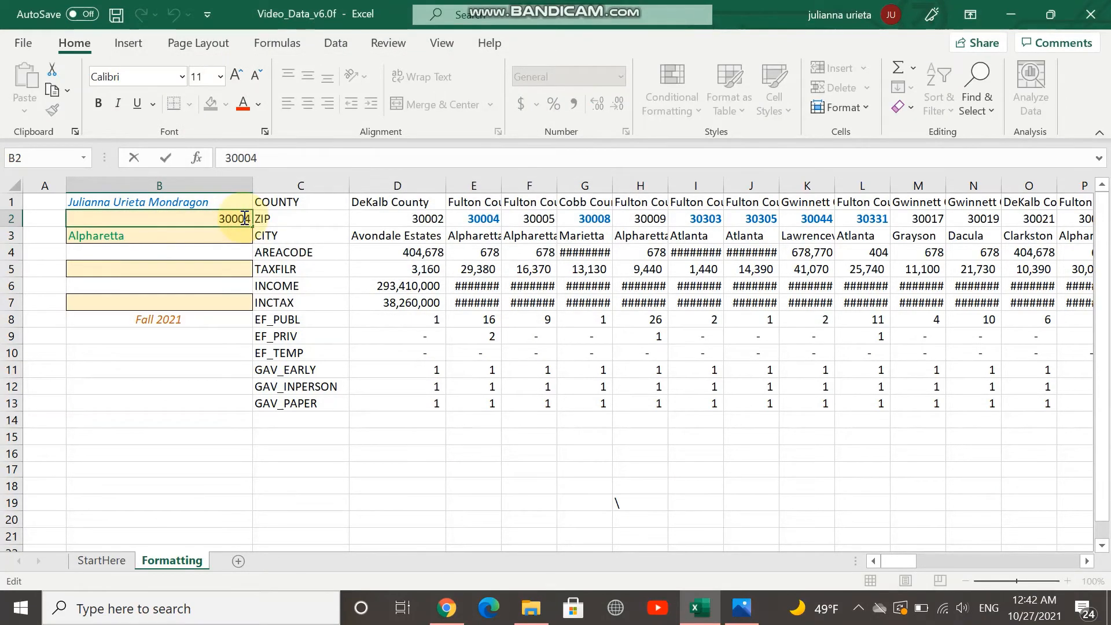
{"action": "key", "text": "BackSpace"}
{"action": "key", "text": "BackSpace"}
{"action": "key", "text": "BackSpace"}
{"action": "key", "text": "BackSpace"}
{"action": "key", "text": "BackSpace"}
{"action": "type", "text": "30008"}
{"action": "key", "text": "Return"}
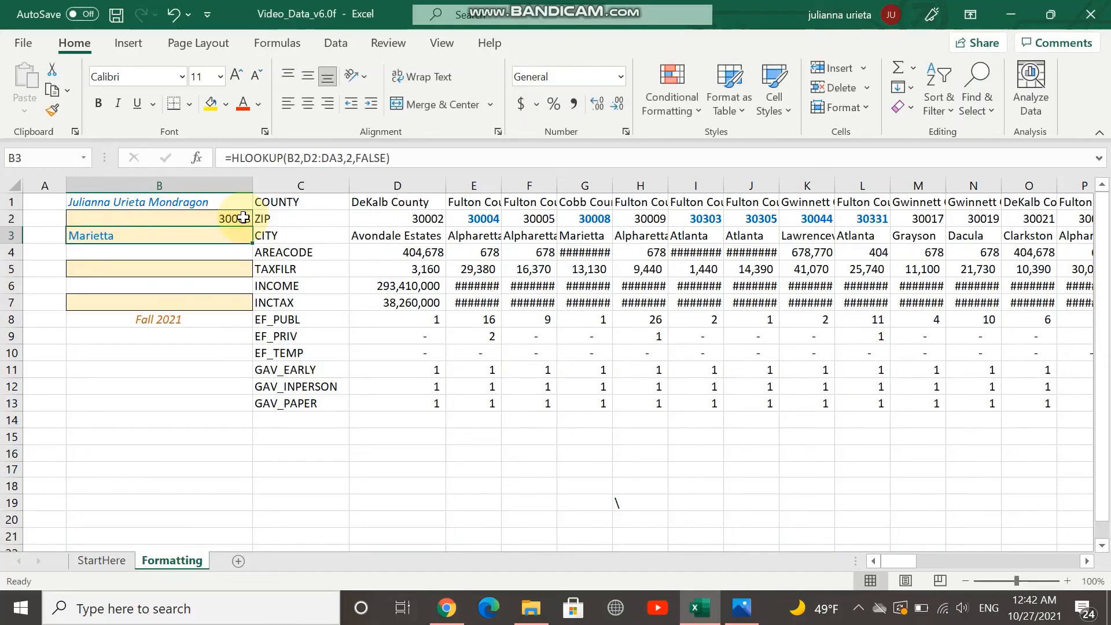
Insert a column sparkline in cell B5 using the TAXFILR data range D5:DA5
{"action": "left_click", "coordinate": [98, 268]}
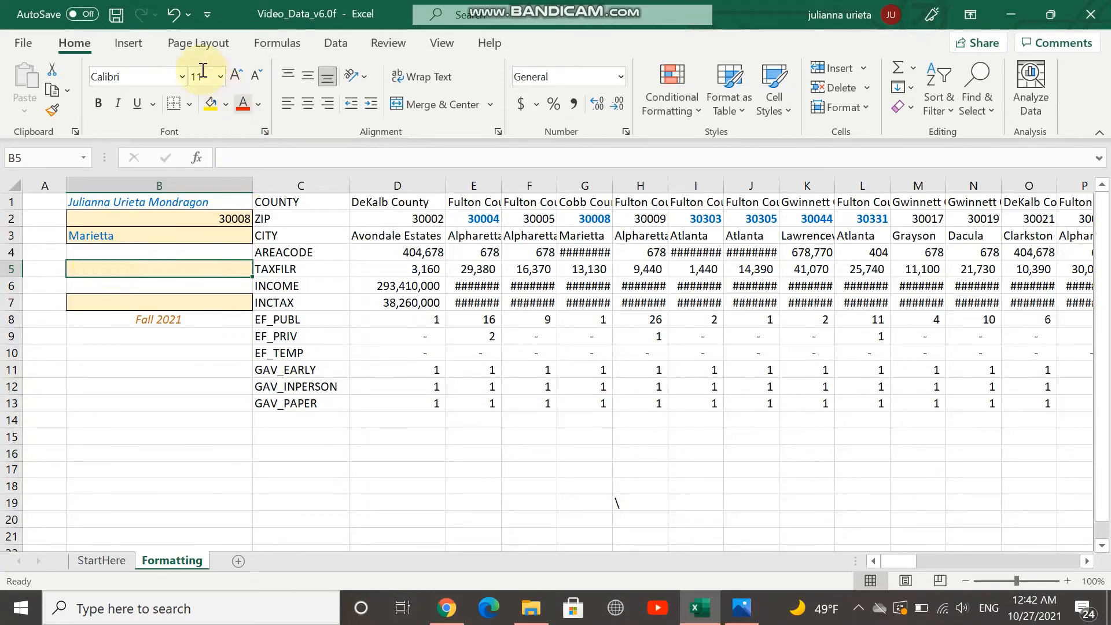
{"action": "left_click", "coordinate": [129, 44]}
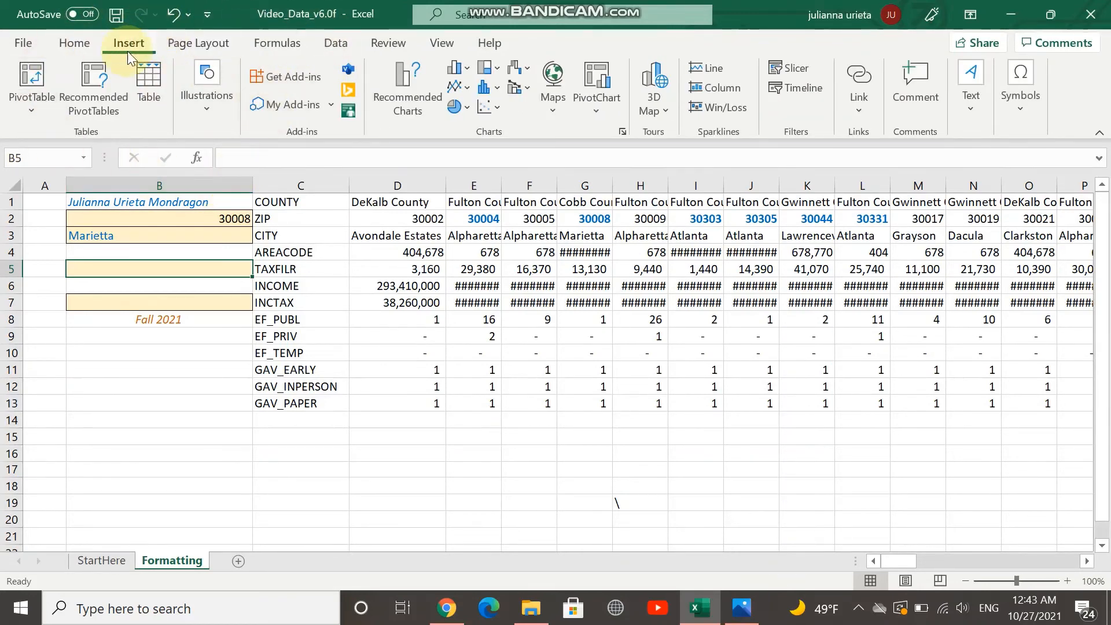
{"action": "left_click", "coordinate": [715, 91]}
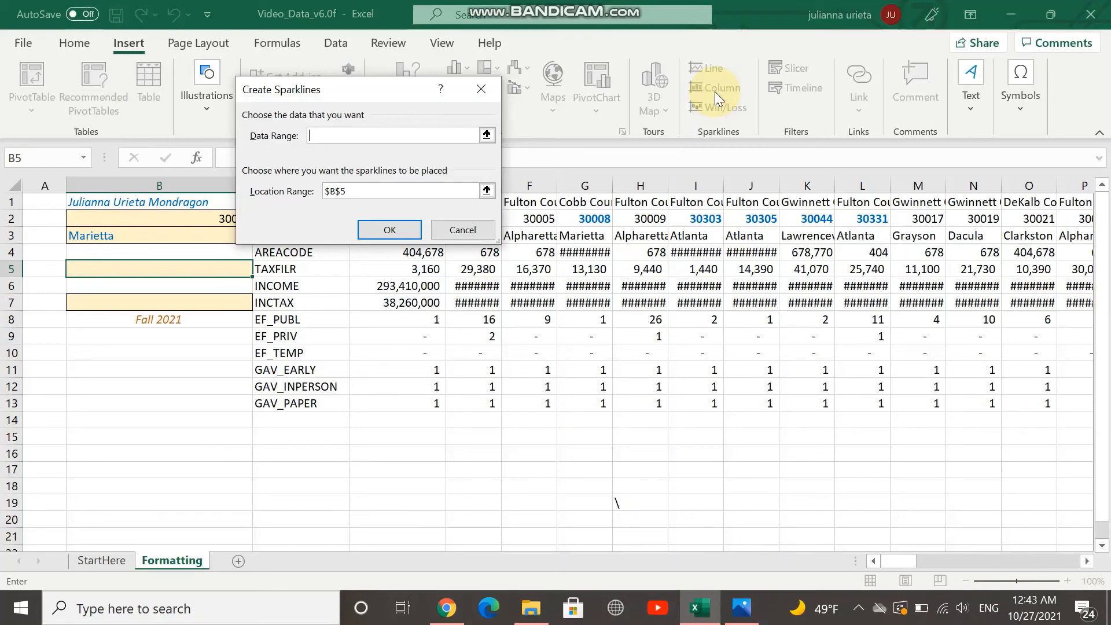
{"action": "type", "text": "d5:da5"}
{"action": "left_click", "coordinate": [398, 229]}
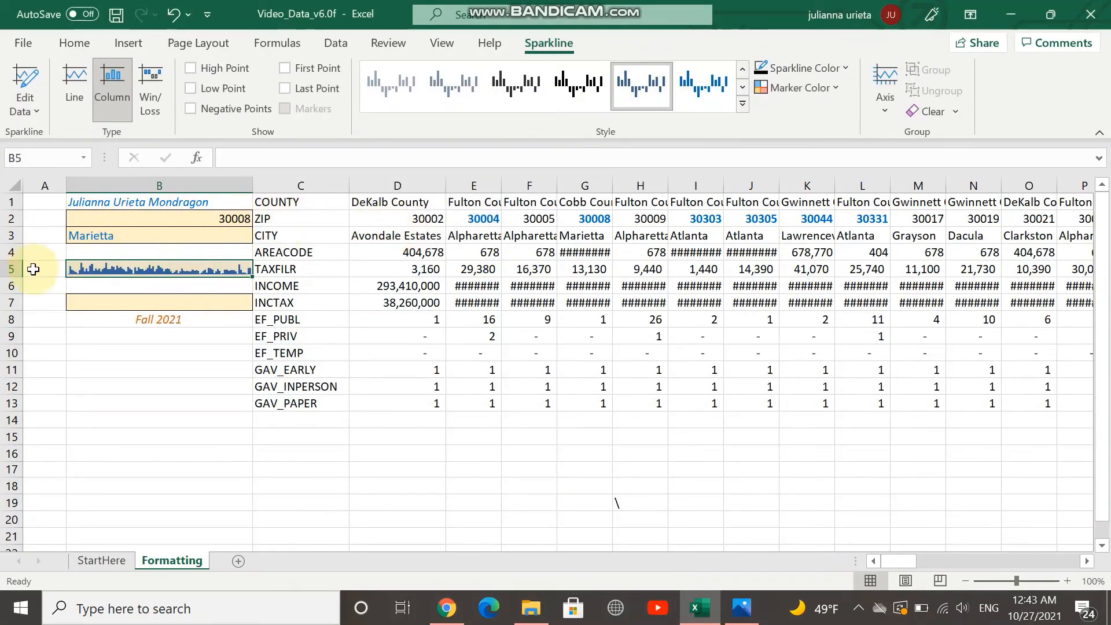
Insert a line sparkline in cell B7 using the INCTAX data range D7:DA7
{"action": "left_click", "coordinate": [144, 304]}
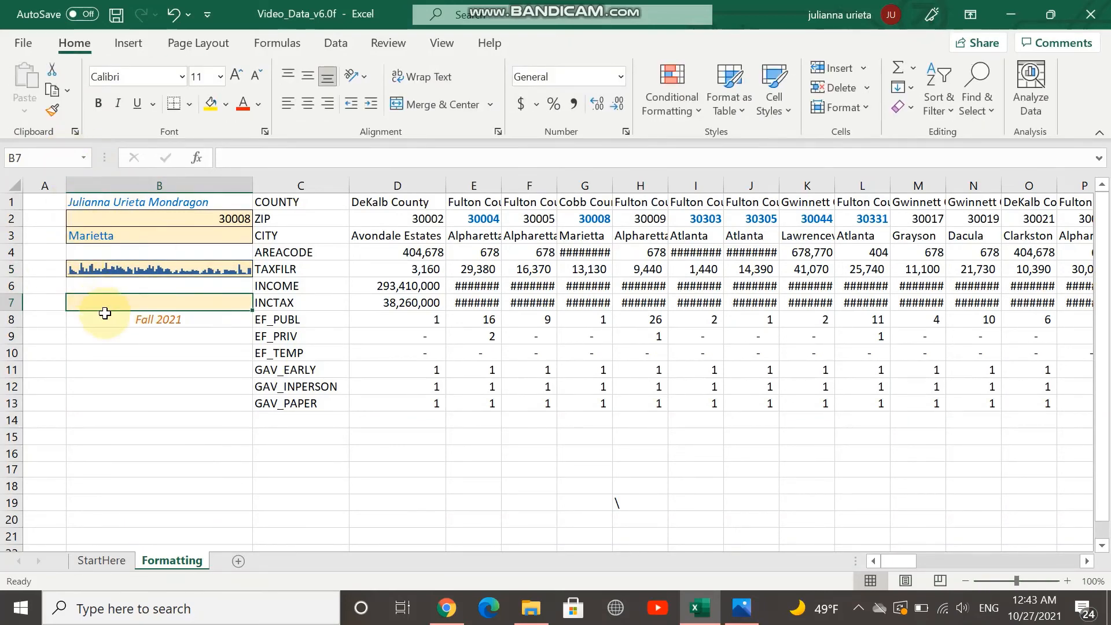
{"action": "left_click", "coordinate": [127, 47]}
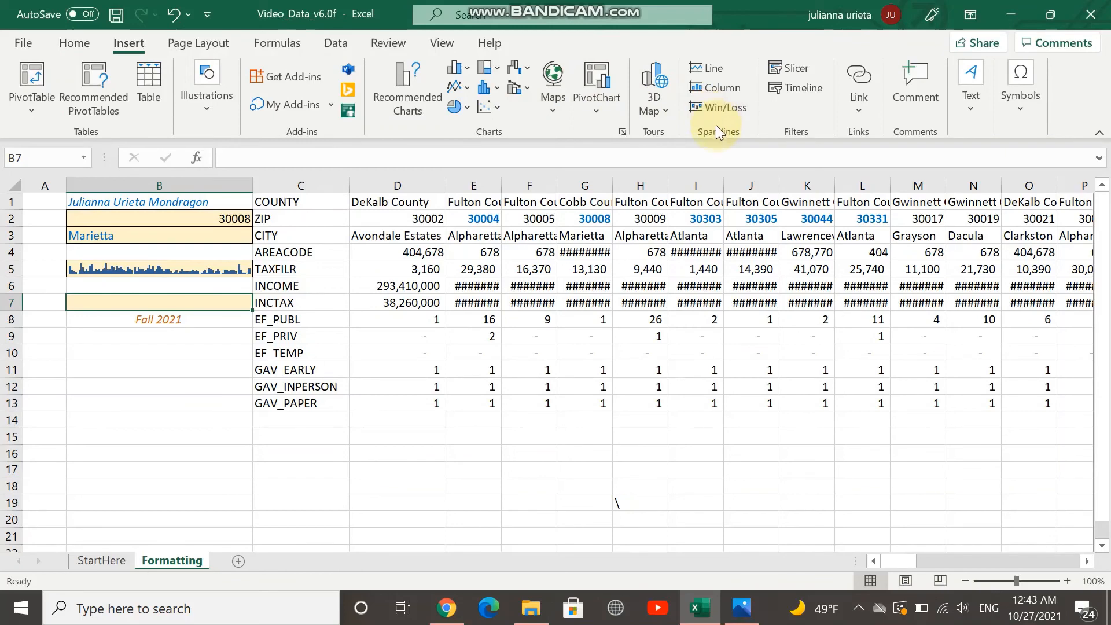
{"action": "left_click", "coordinate": [727, 72]}
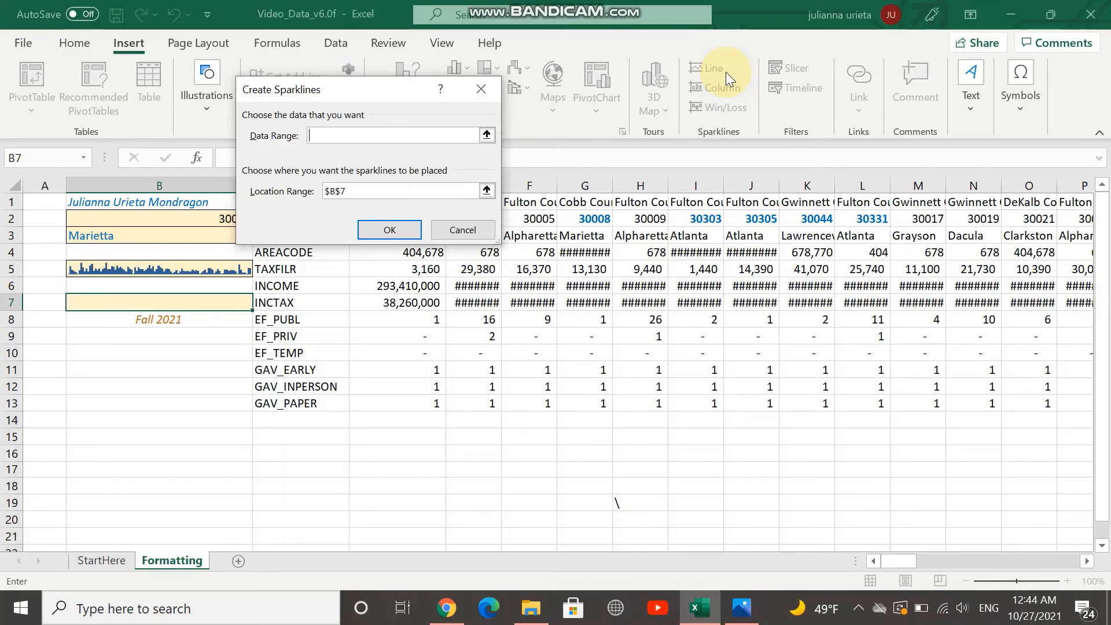
{"action": "type", "text": "d7:da7"}
{"action": "left_click", "coordinate": [393, 230]}
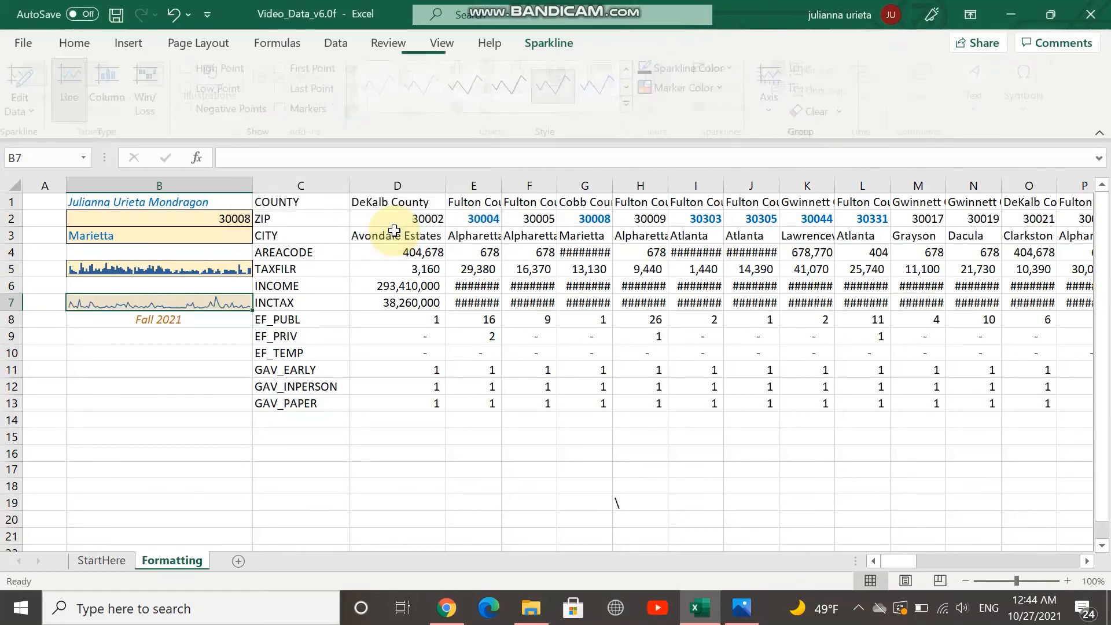